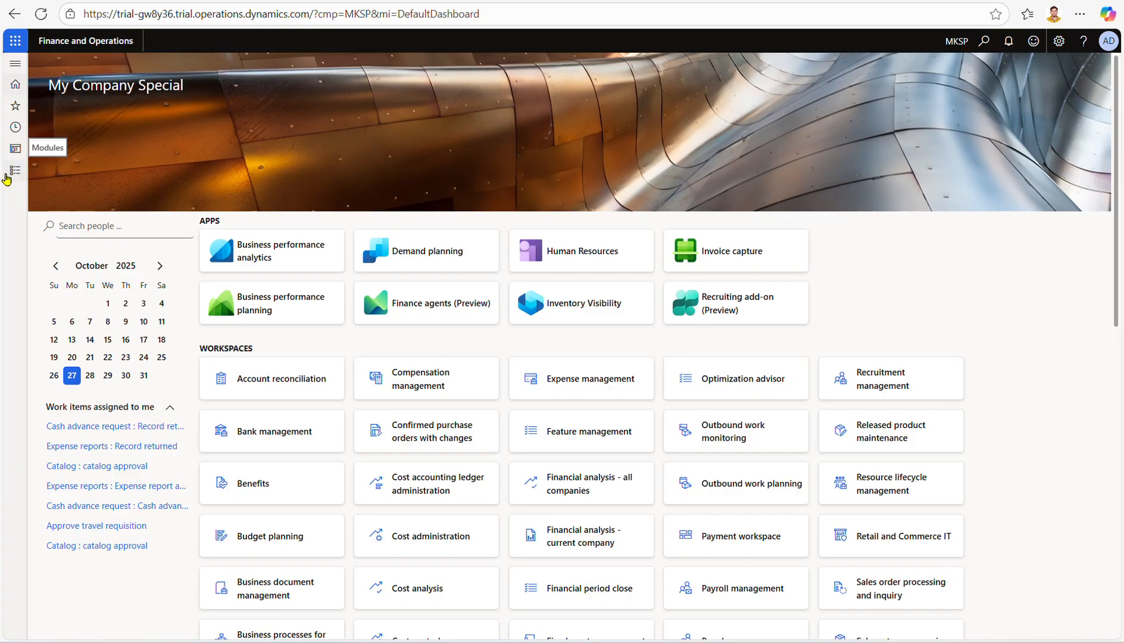
# Step: Open the Accounts payable parameters from the setup area of the Accounts payable module
pyautogui.click(8, 177)
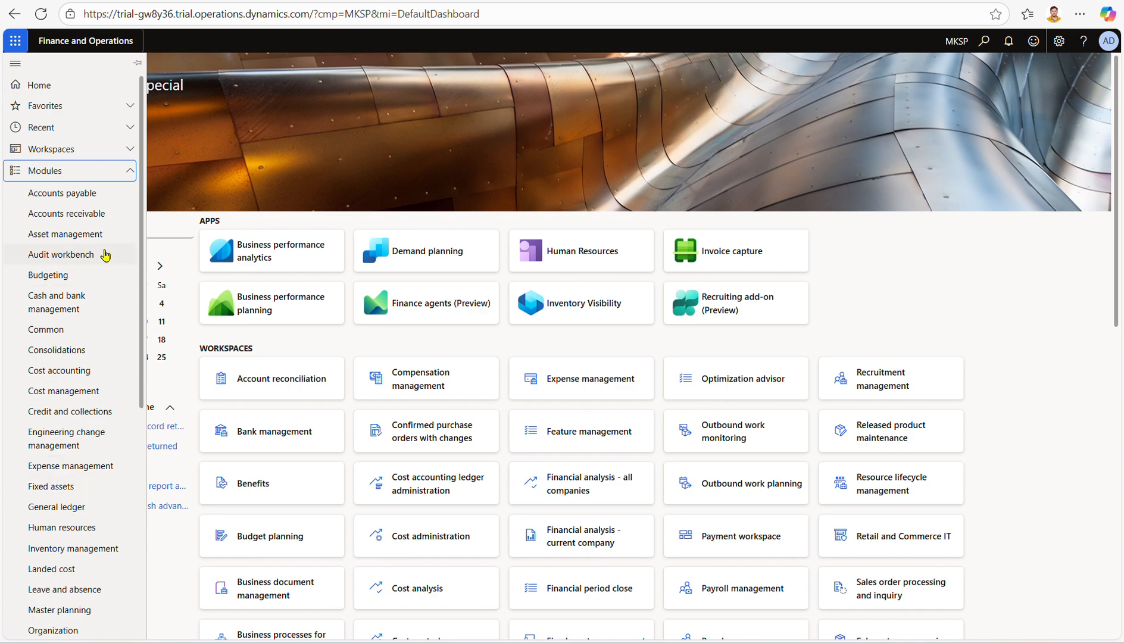
pyautogui.click(84, 201)
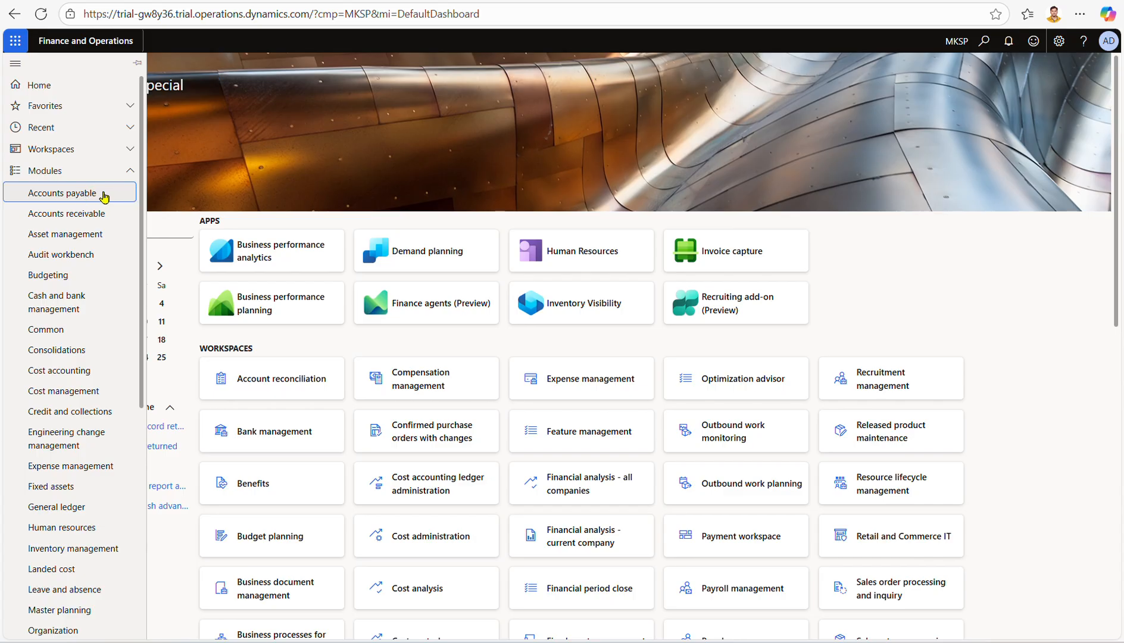
pyautogui.click(94, 200)
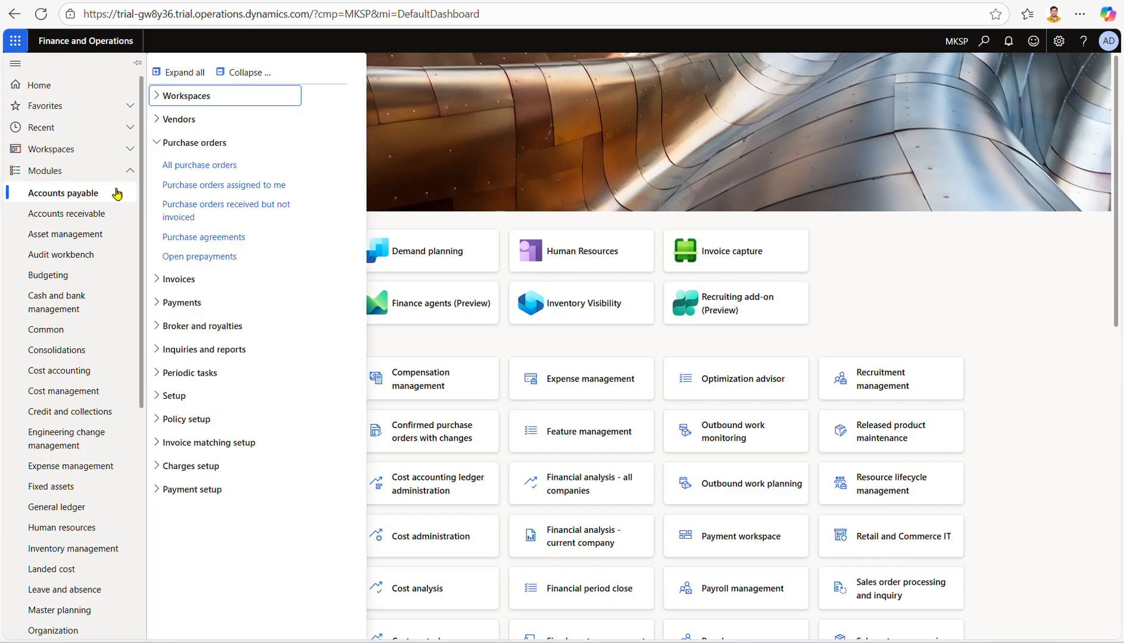
pyautogui.click(224, 71)
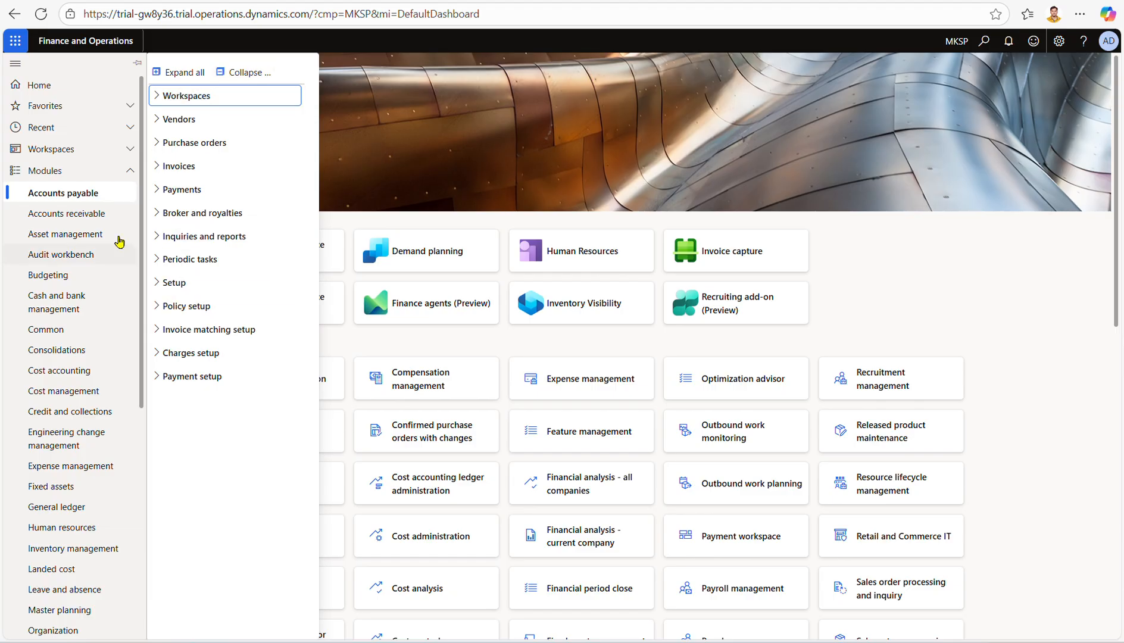
pyautogui.click(179, 283)
pyautogui.click(204, 311)
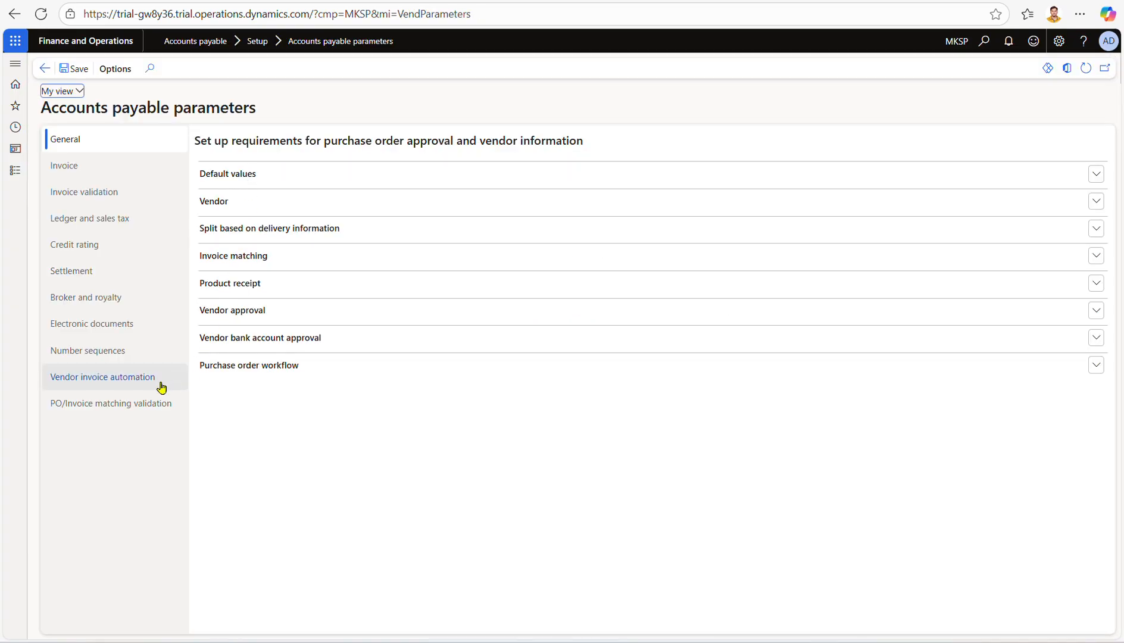
# Step: Examine the number sequence assignment for the Vendor account reference in the accounts payable number sequence parameters
pyautogui.click(113, 361)
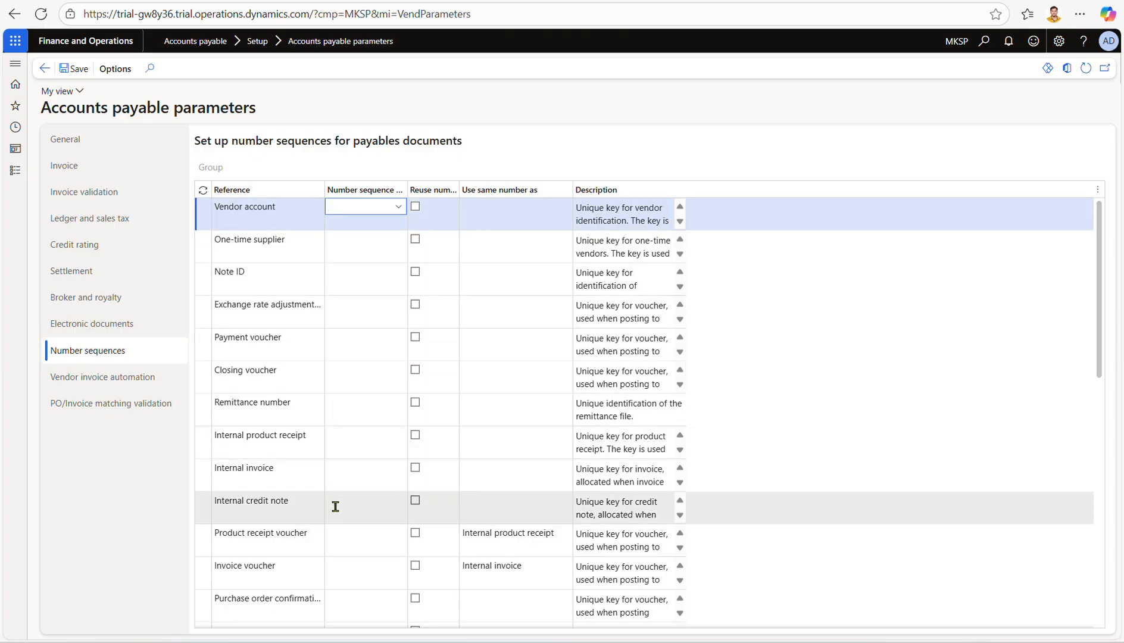
pyautogui.click(281, 208)
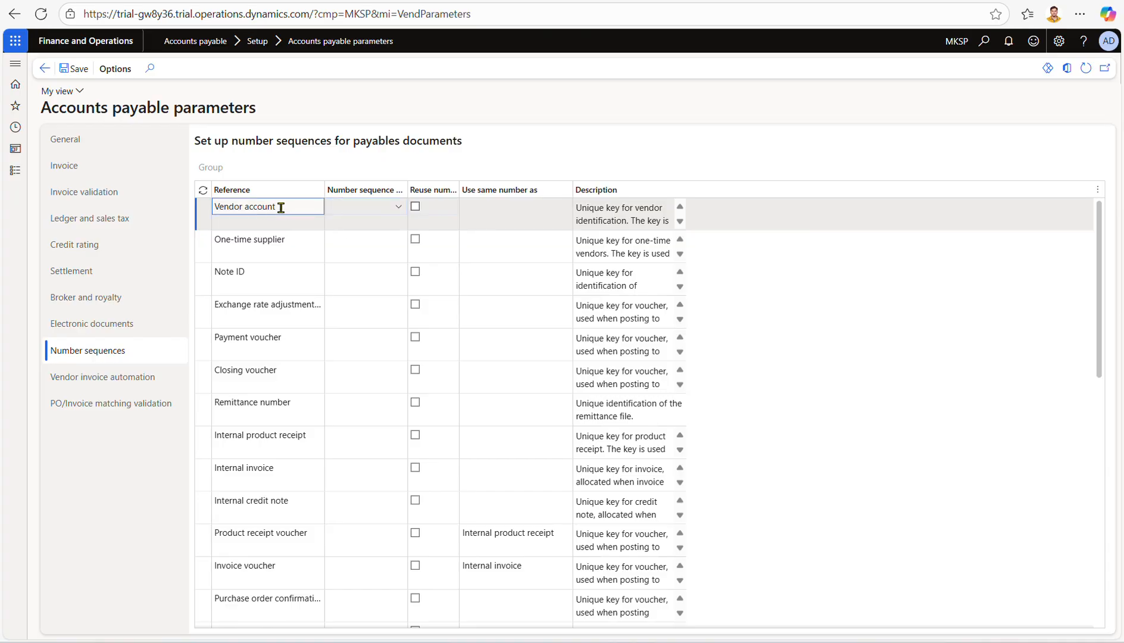
pyautogui.moveTo(281, 207); pyautogui.dragTo(213, 208)
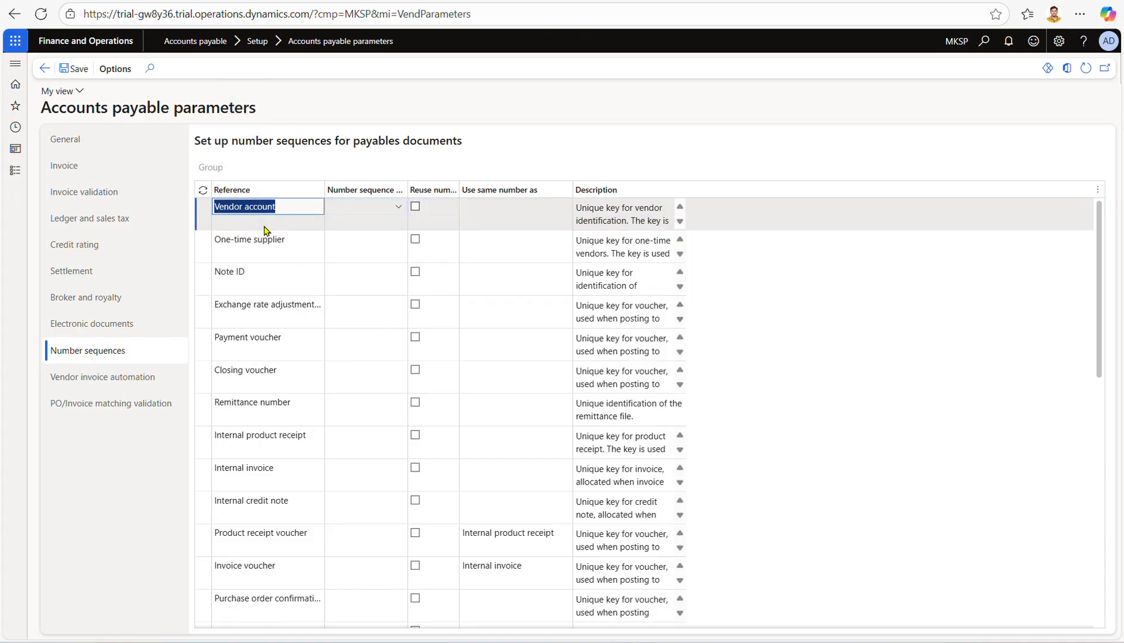
pyautogui.click(337, 216)
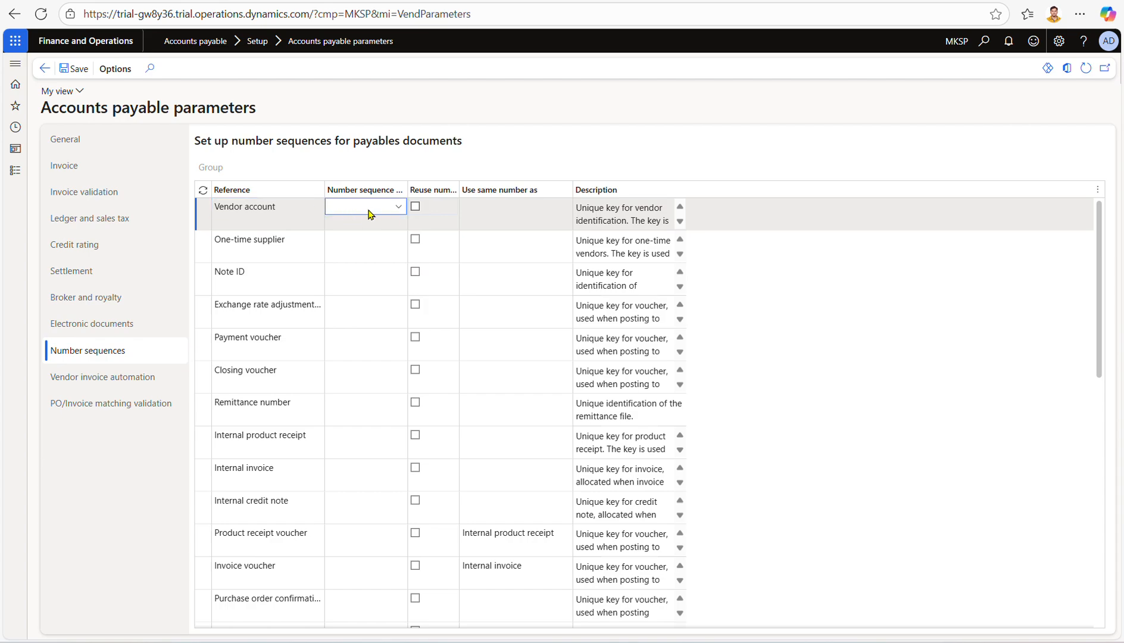
pyautogui.click(137, 477)
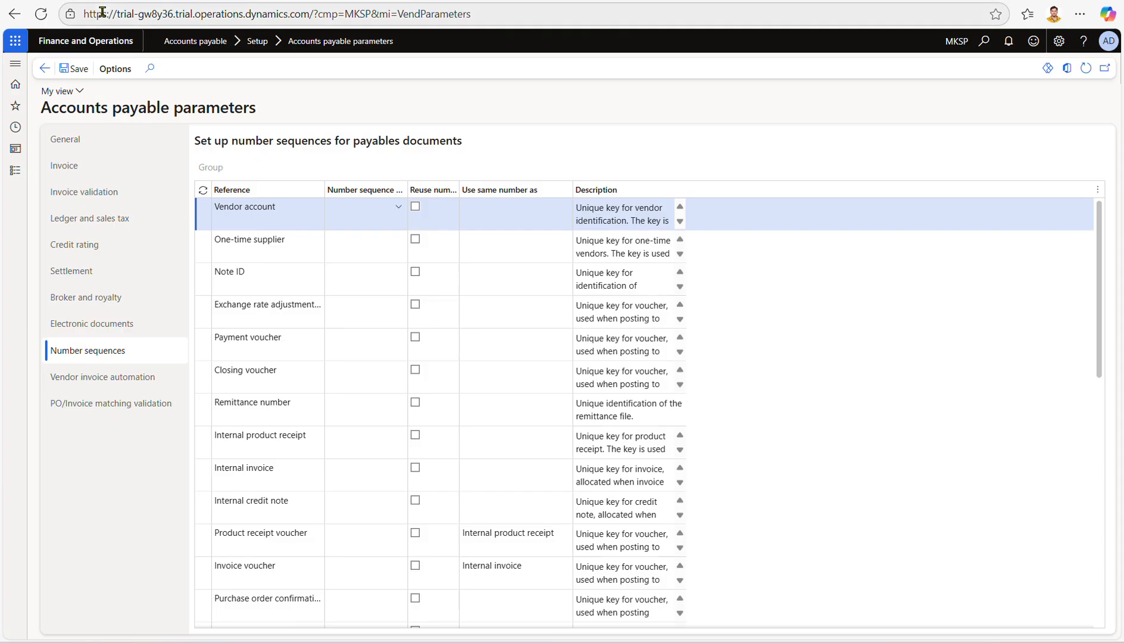
# Step: Open the Number sequences list under Organization administration and start generating number sequences
pyautogui.click(15, 170)
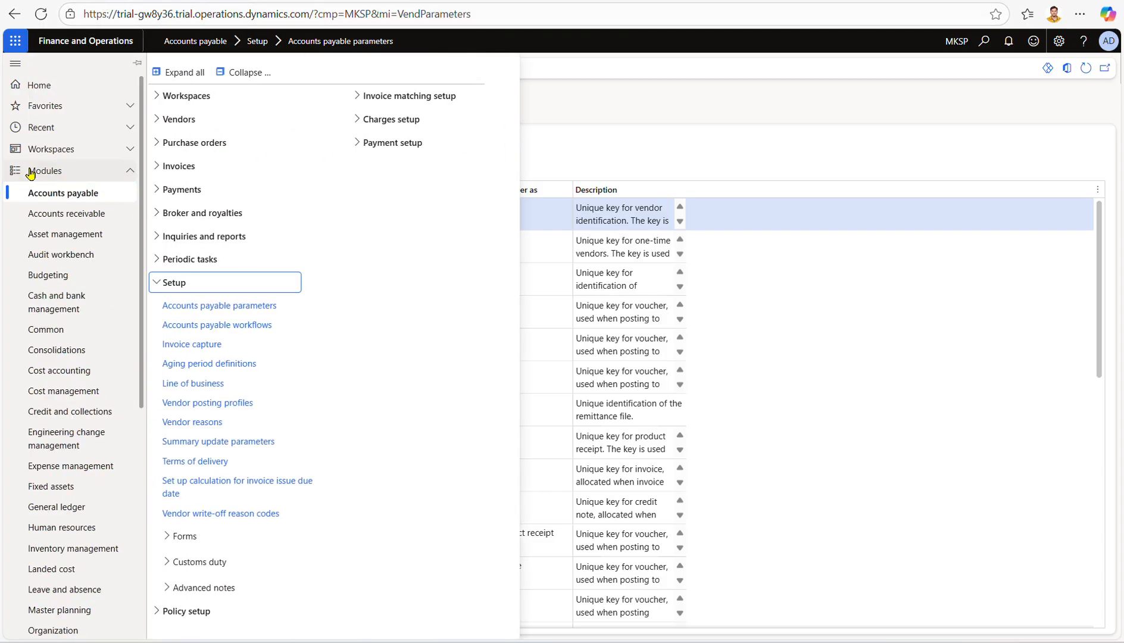
pyautogui.click(227, 72)
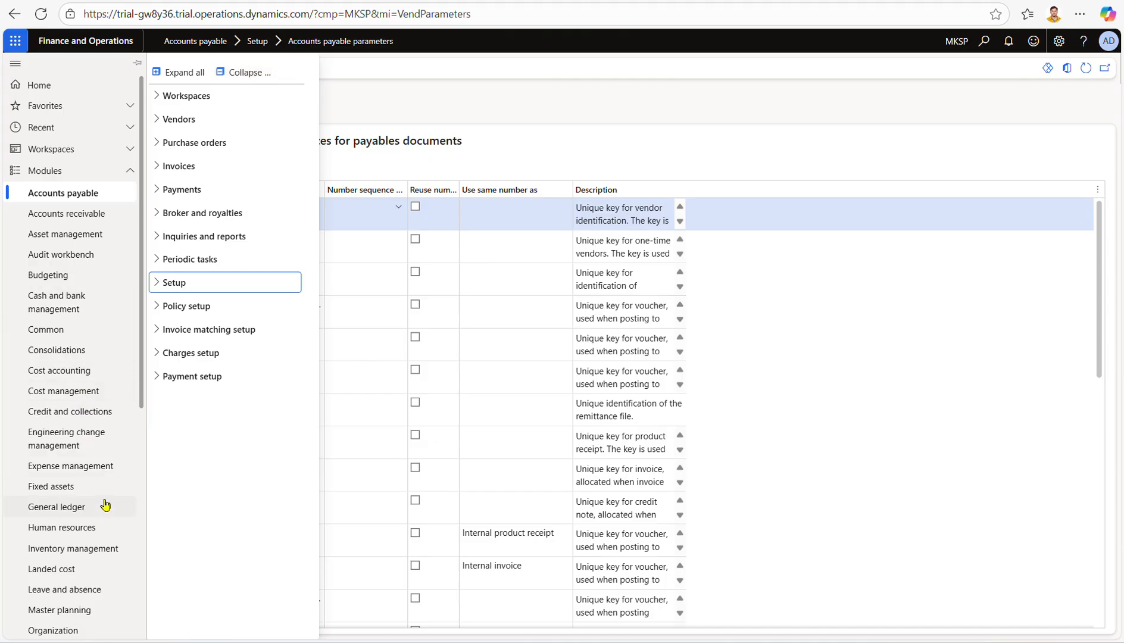
pyautogui.scroll(-3, 104, 503)
pyautogui.scroll(-3, 91, 539)
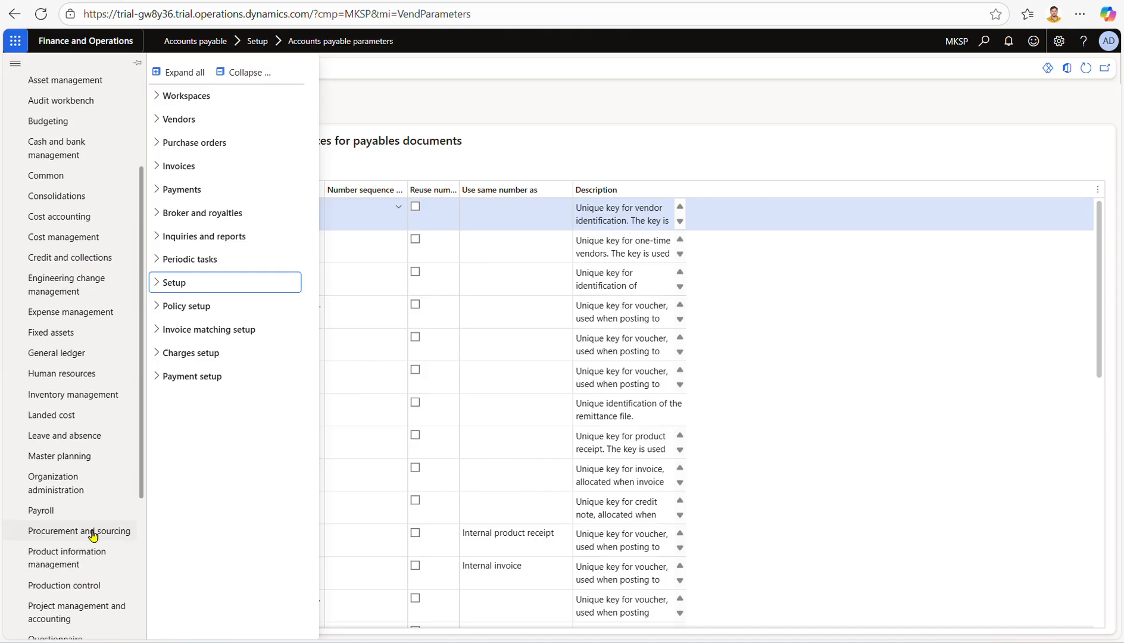
pyautogui.click(82, 372)
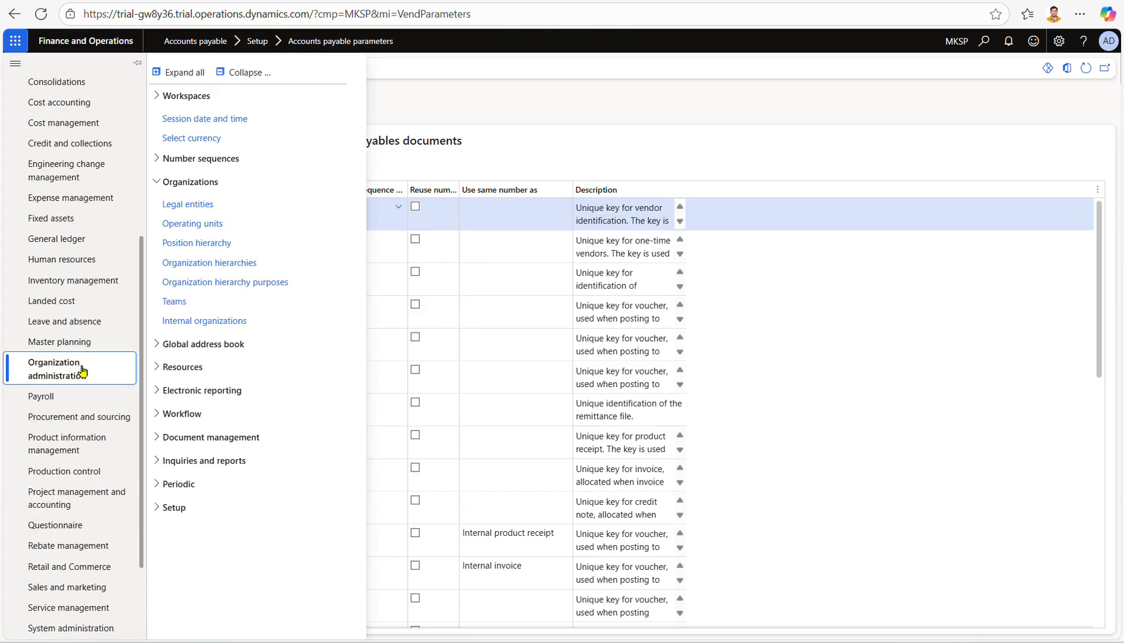
pyautogui.click(249, 77)
pyautogui.click(217, 161)
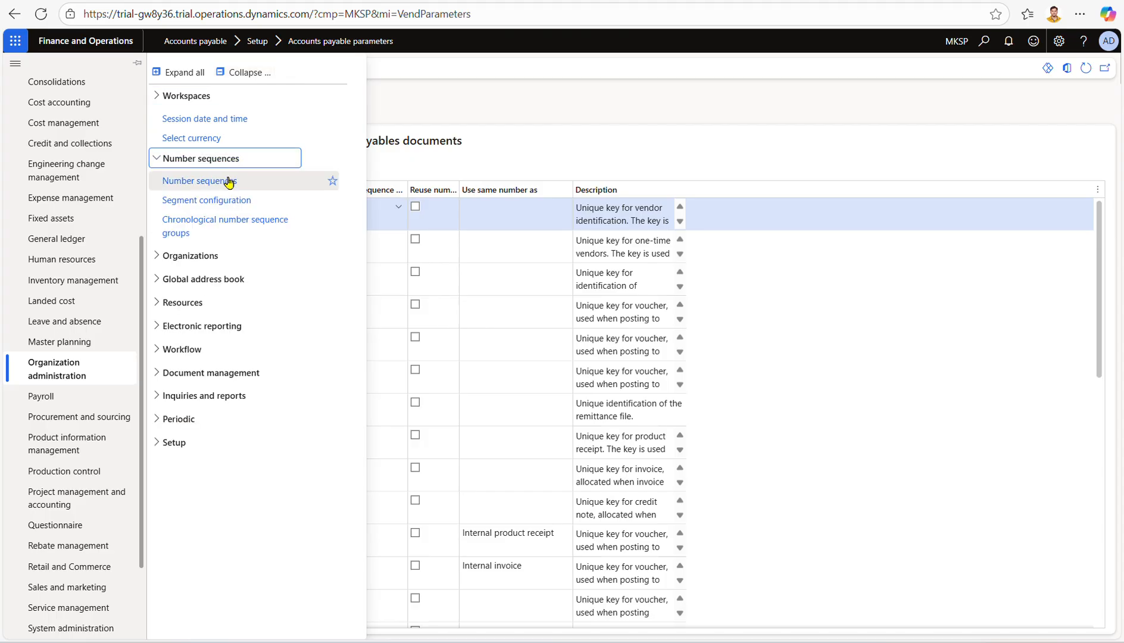
pyautogui.click(217, 182)
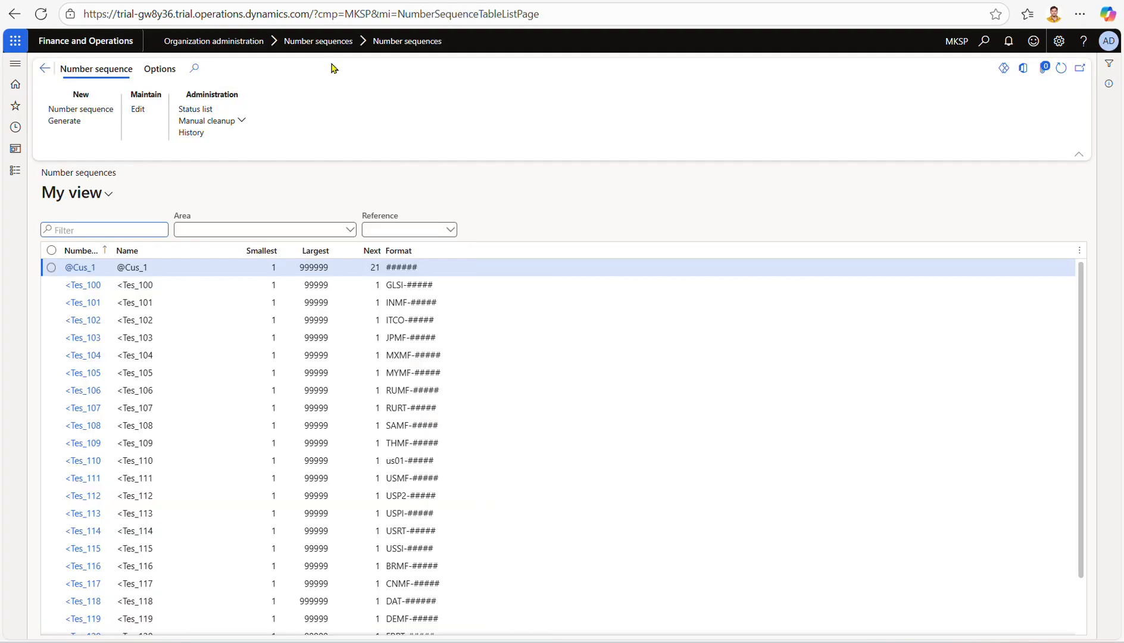
pyautogui.click(72, 126)
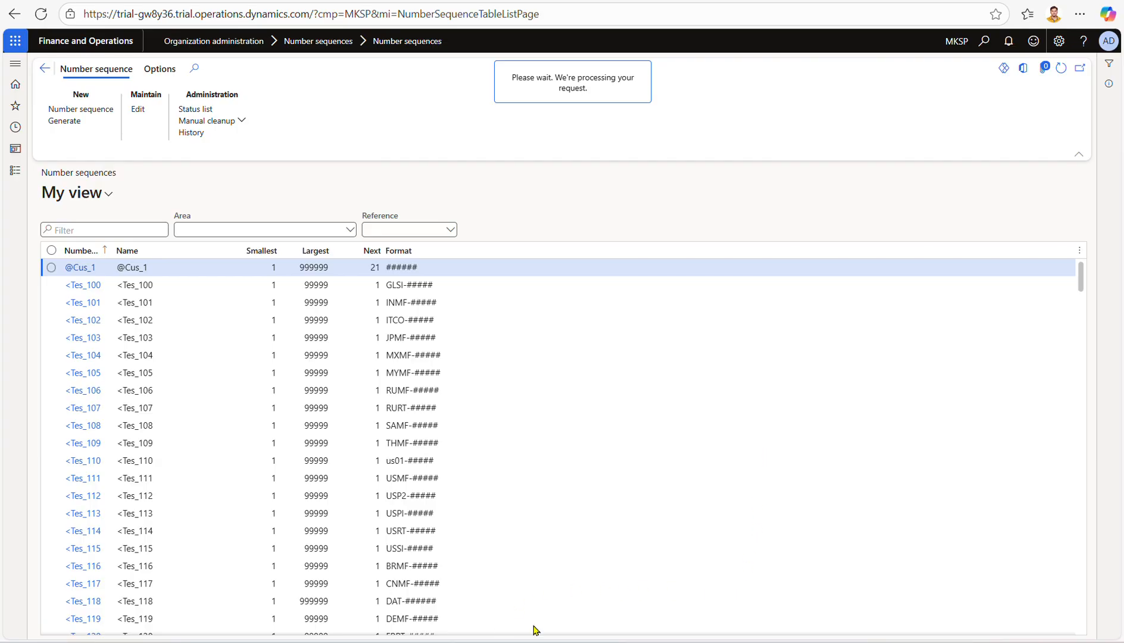
# Step: Switch to the Excel workbook, add a new sheet and enter "Assign Number Sequences" in cell D3
pyautogui.click(710, 641)
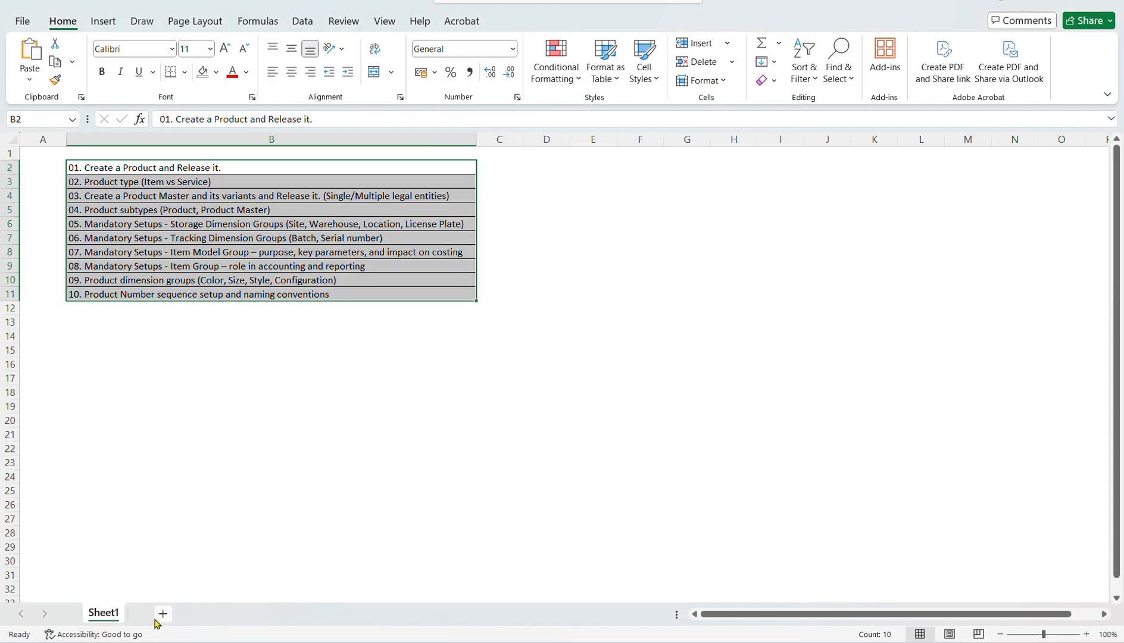
pyautogui.click(163, 613)
pyautogui.click(172, 182)
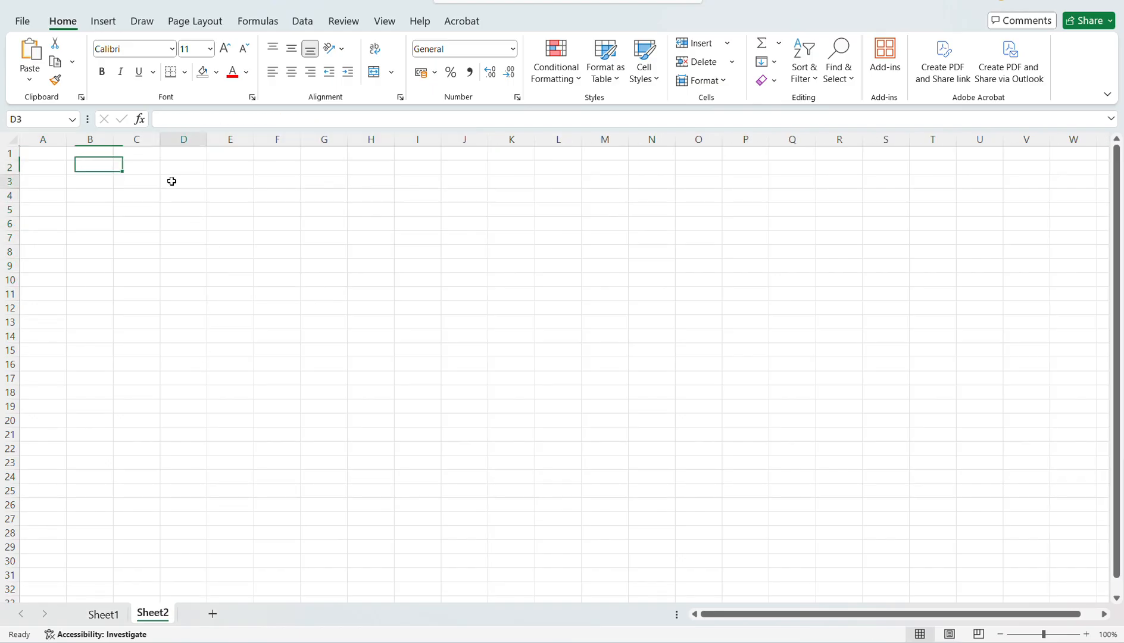
pyautogui.write('A')
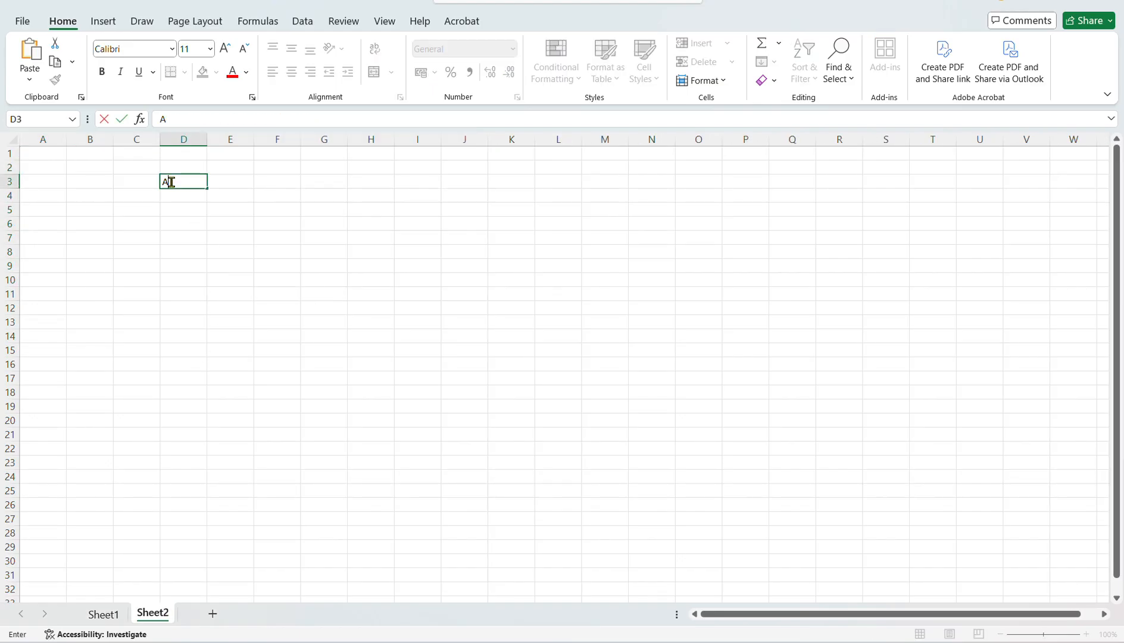
pyautogui.write('ssign Number Sequences')
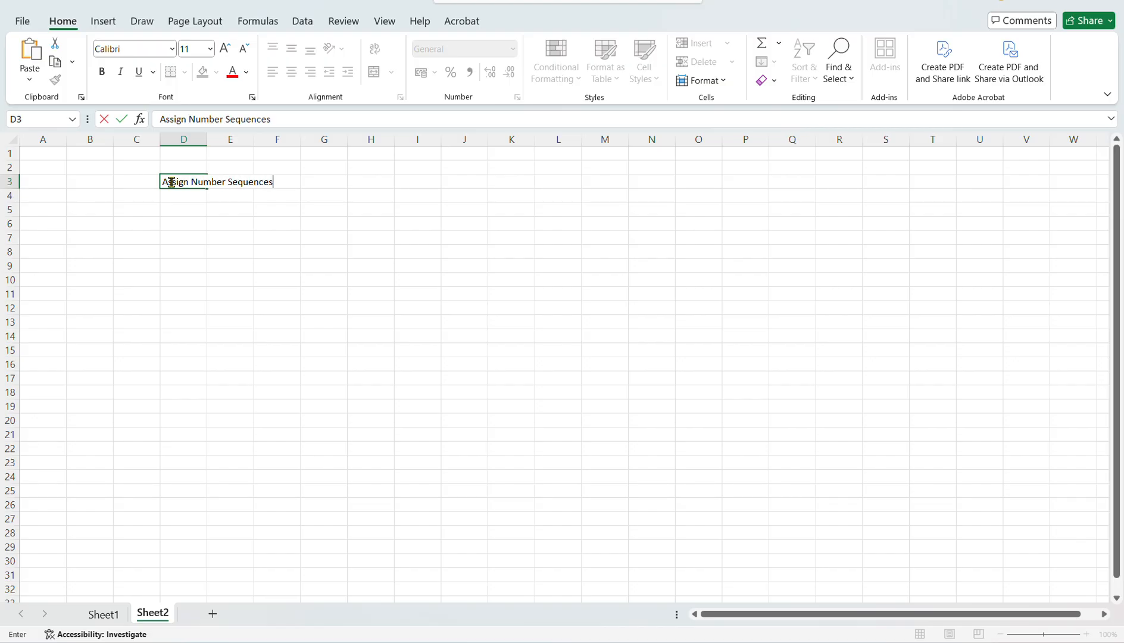
pyautogui.press('Return')
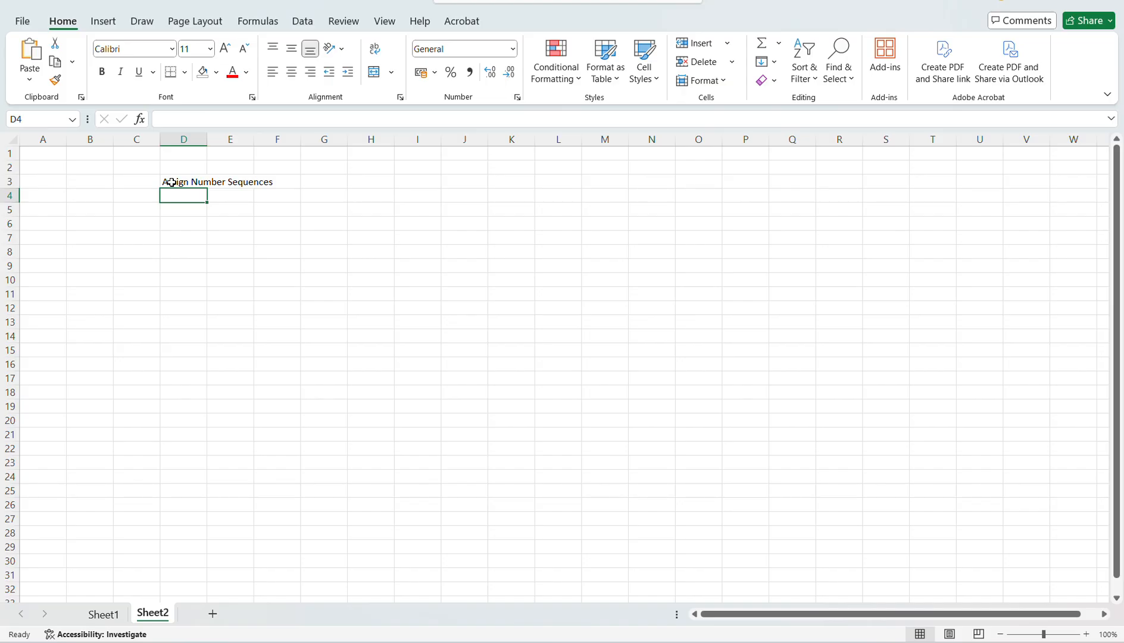
# Step: Enter "Create Chart of Accounts" in cell D4 as the second setup task
pyautogui.write('Crea')
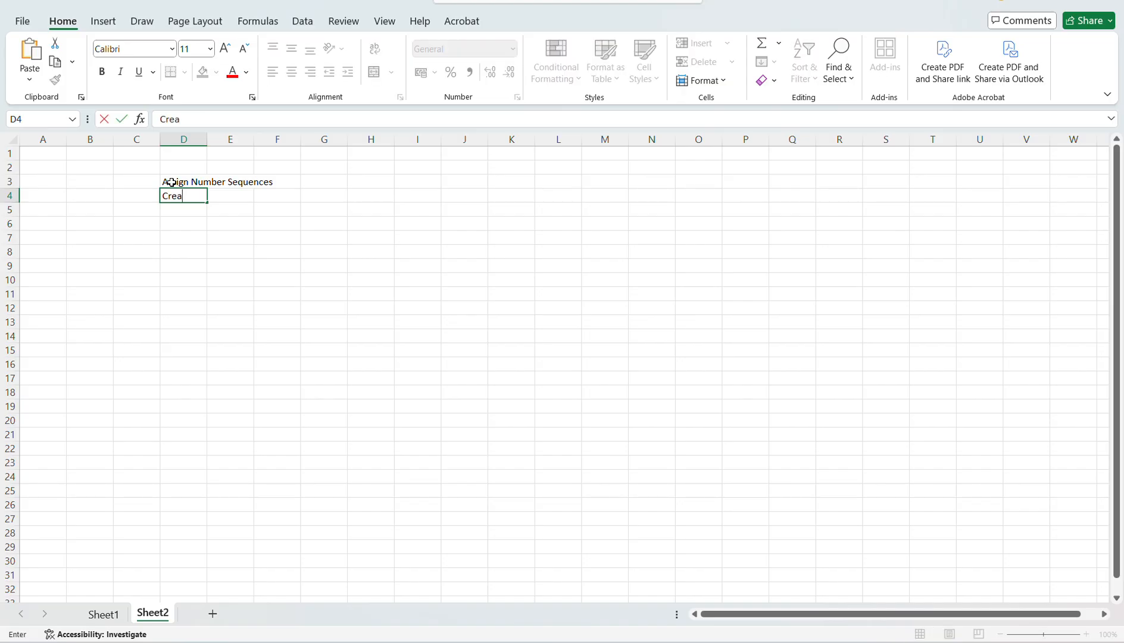
pyautogui.write('te Chart of Accounts')
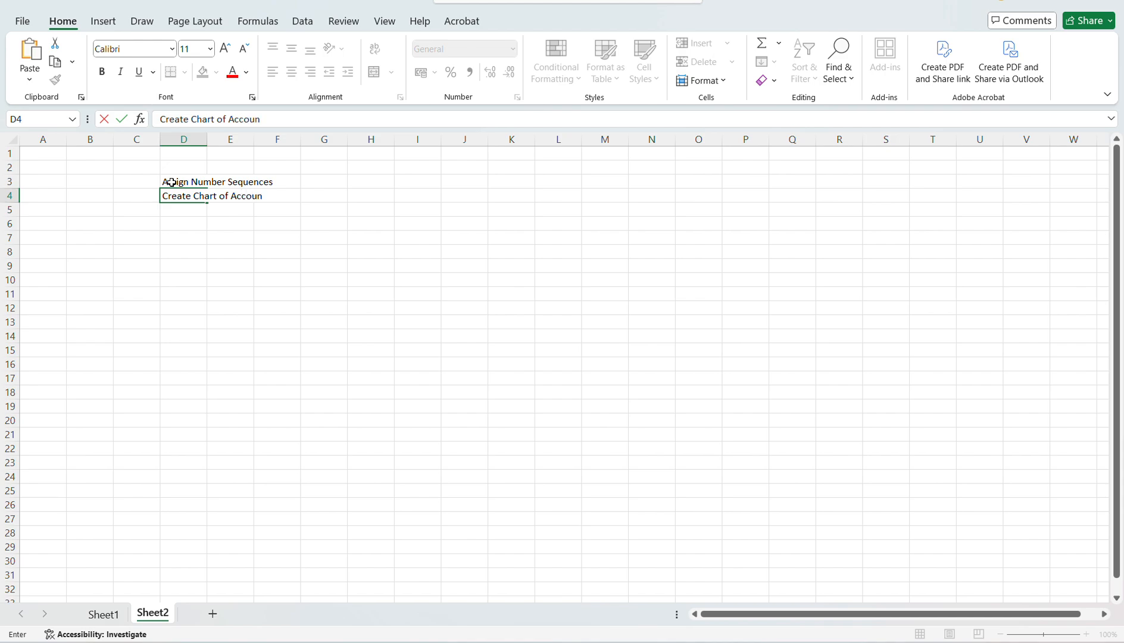
pyautogui.press('Return')
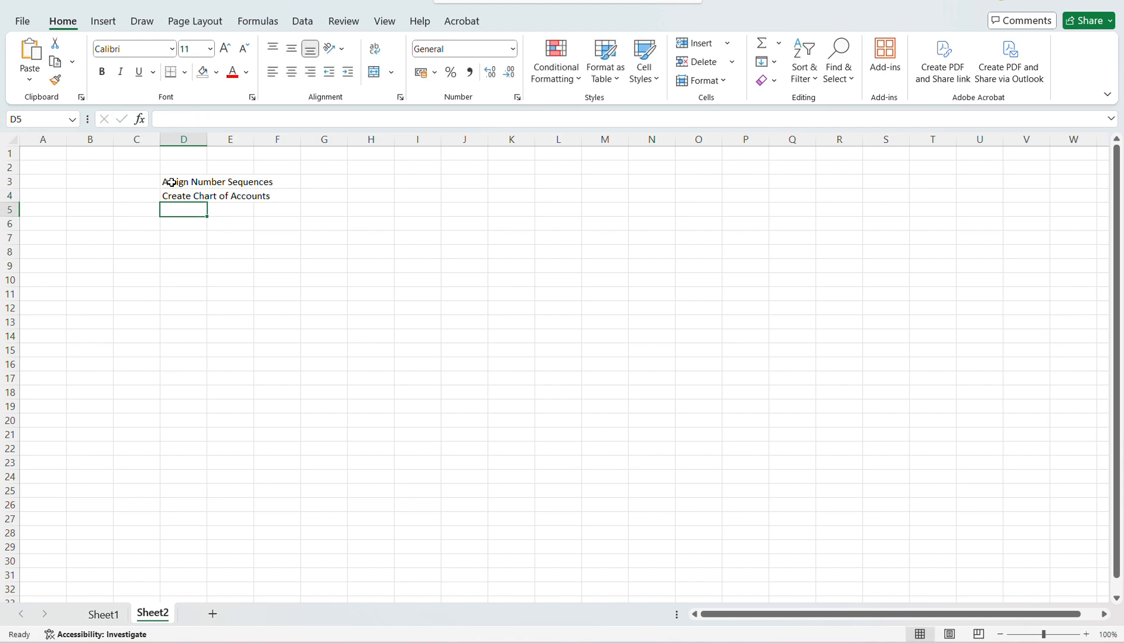
# Step: Copy the text of D4 into cell D5 and reword it to "Create Accounting structure"
pyautogui.hotkey('ctrl', "'")
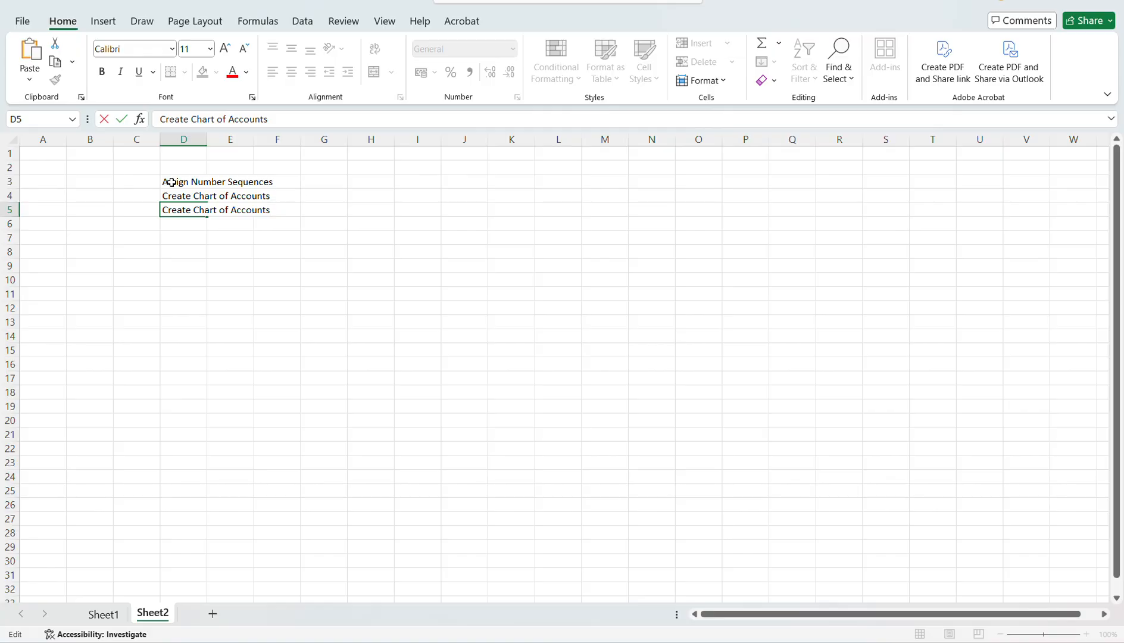
pyautogui.hotkey('ctrl', 'shift', 'Left')
pyautogui.hotkey('ctrl', 'shift', 'Left')
pyautogui.hotkey('ctrl', 'shift', 'Left')
pyautogui.write('Account')
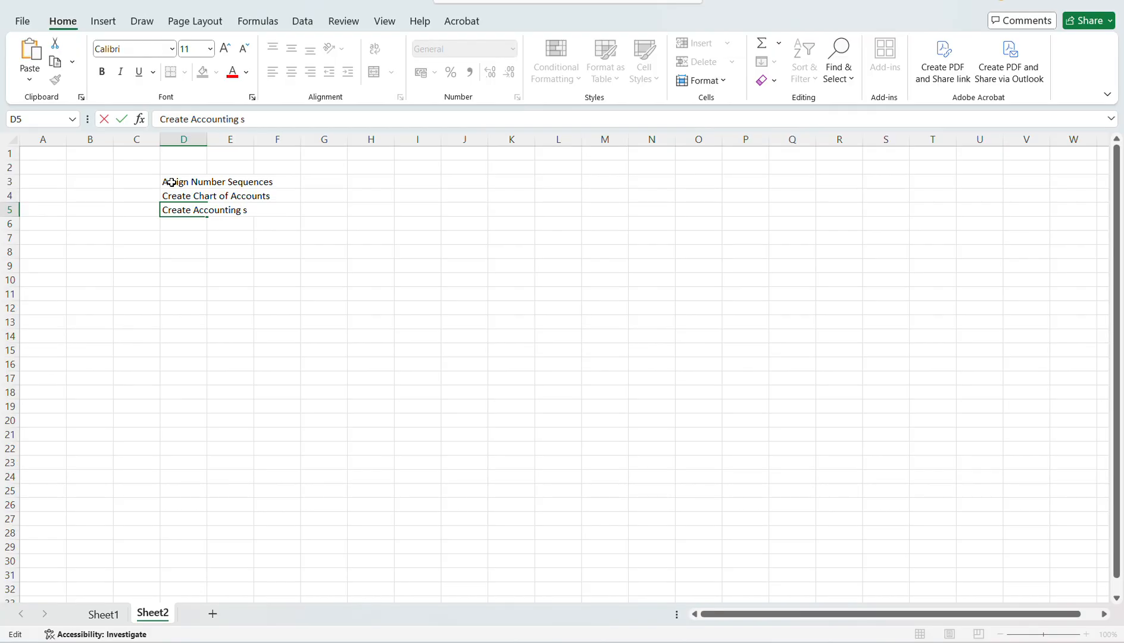
pyautogui.write('ructure')
pyautogui.press('Return')
# Step: Change the text of cell D4 to "Create & Assign - Chart of Accounts"
pyautogui.press('Up')
pyautogui.press('Up')
pyautogui.press('F2')
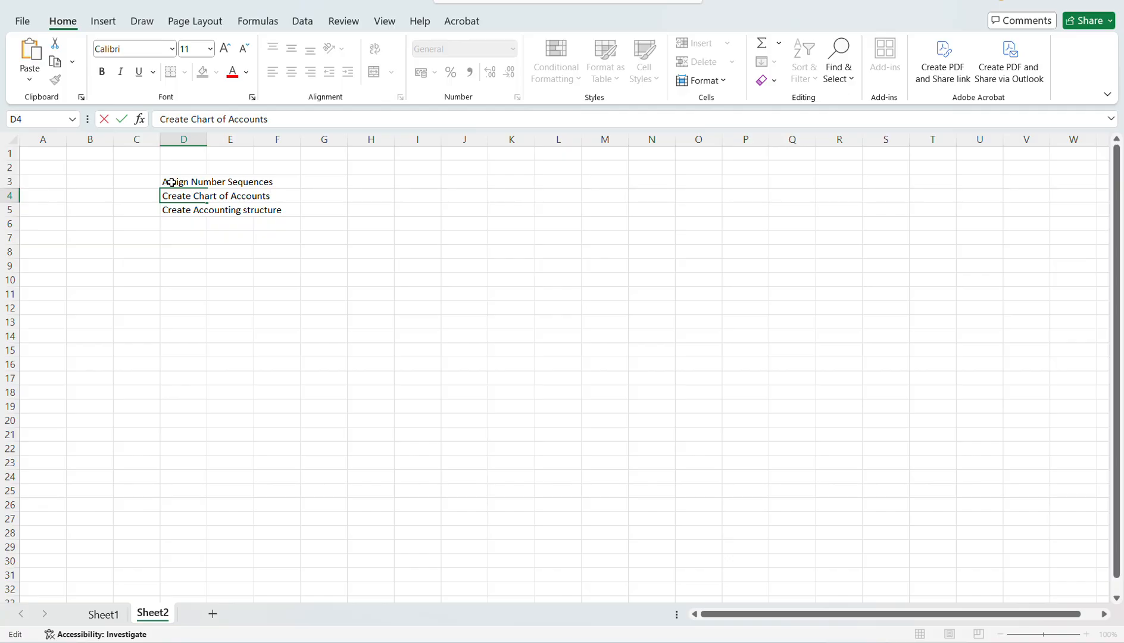
pyautogui.write('& Assi')
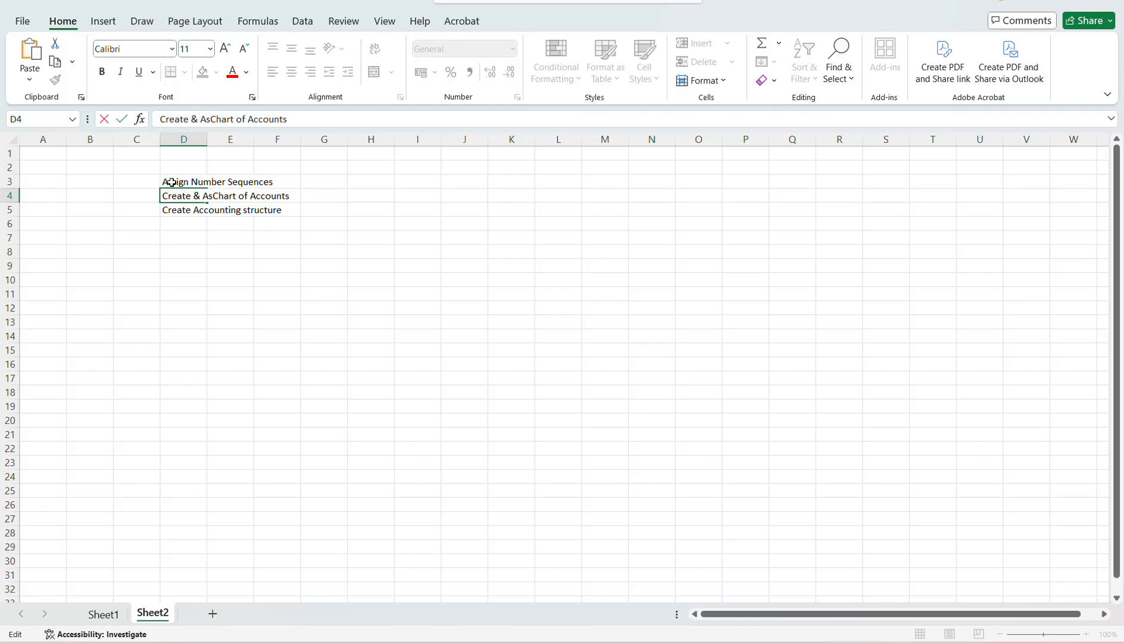
pyautogui.write('gn -')
pyautogui.press('Return')
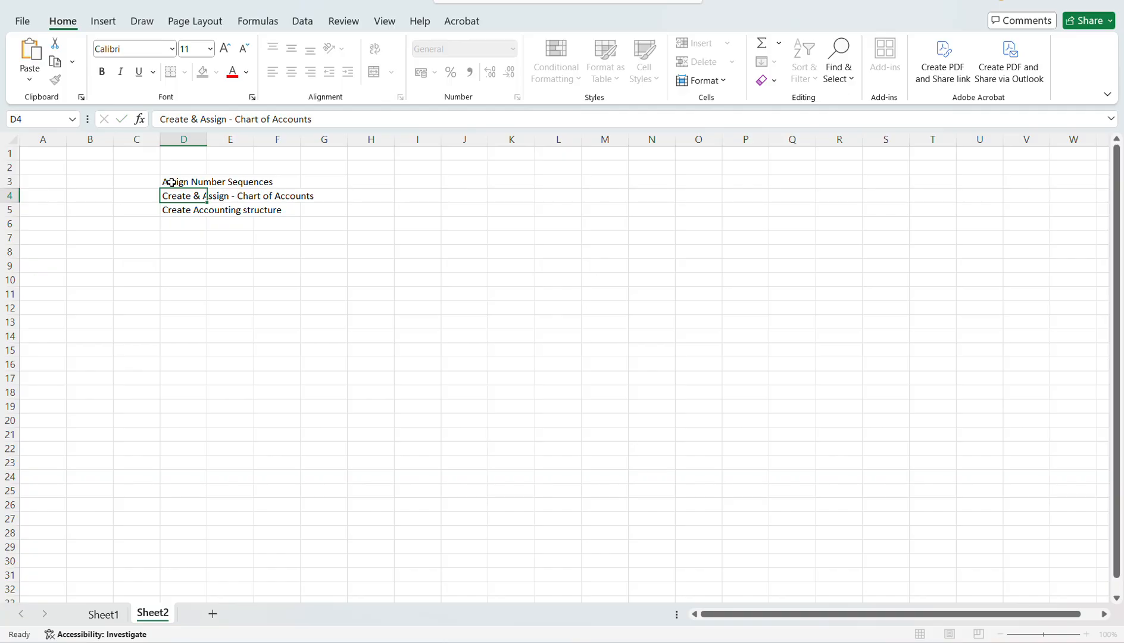
# Step: Copy the "Create & Assign -" prefix and insert it at the start of the accounting structure task in D5
pyautogui.press('Up')
pyautogui.press('F2')
pyautogui.press('Home')
pyautogui.hotkey('ctrl', 'shift', 'Right')
pyautogui.hotkey('ctrl', 'shift', 'Right')
pyautogui.hotkey('ctrl', 'shift', 'Right')
pyautogui.press('Return')
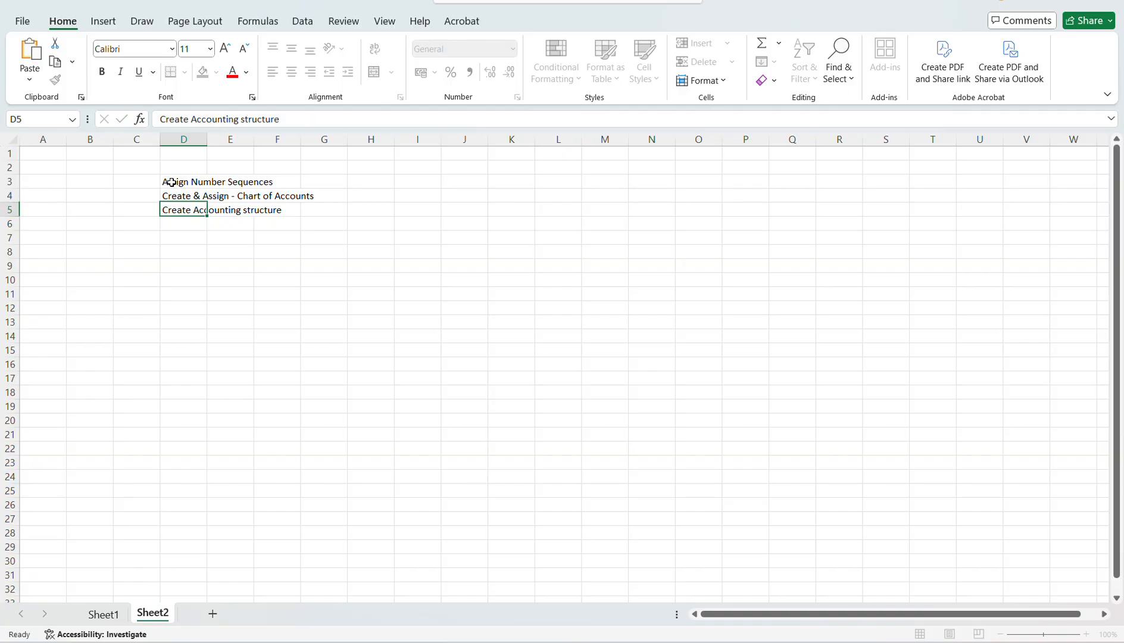
pyautogui.press('F2')
pyautogui.press('Home')
pyautogui.write('Create & Assign -')
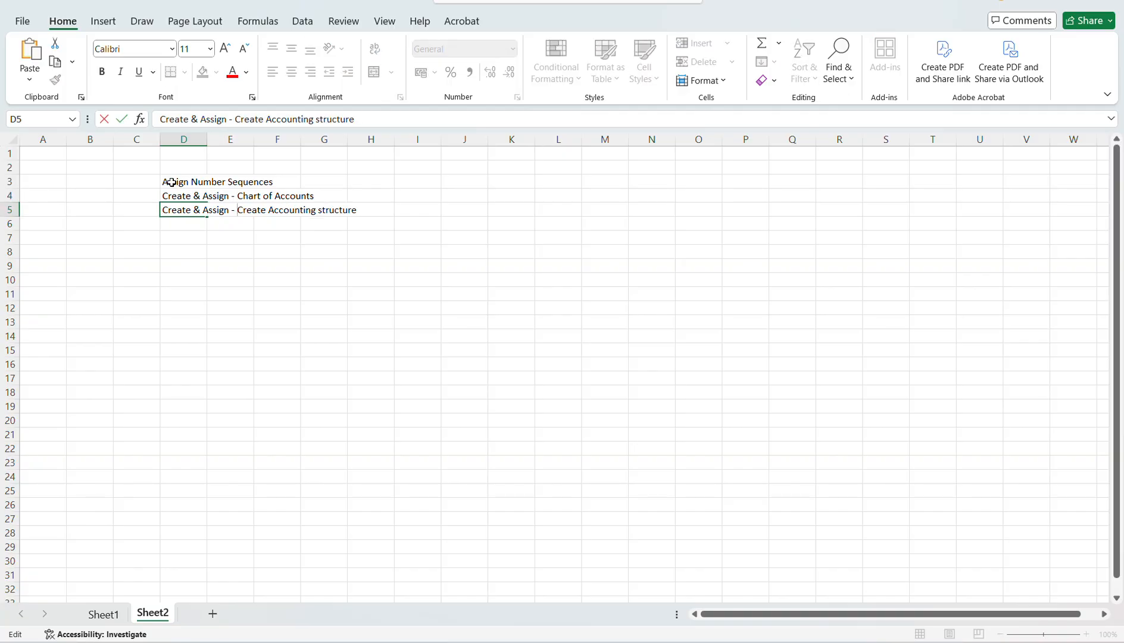
pyautogui.press('Return')
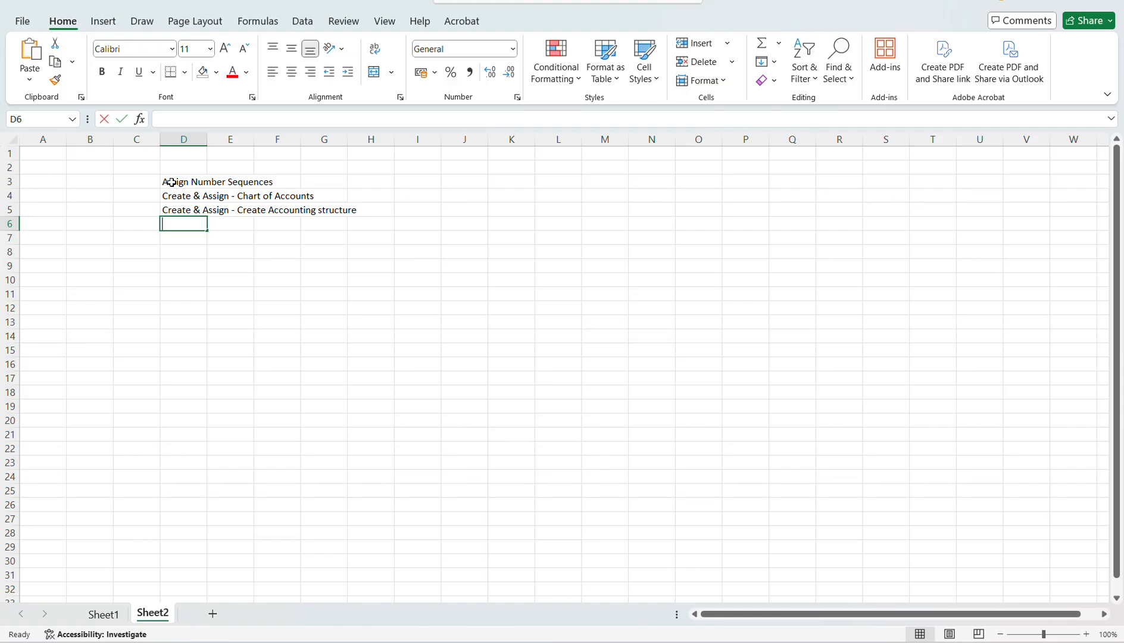
# Step: Add the task "Create & Assign - Calendars" in cell D6
pyautogui.press('F2')
pyautogui.write('Create & Assign -')
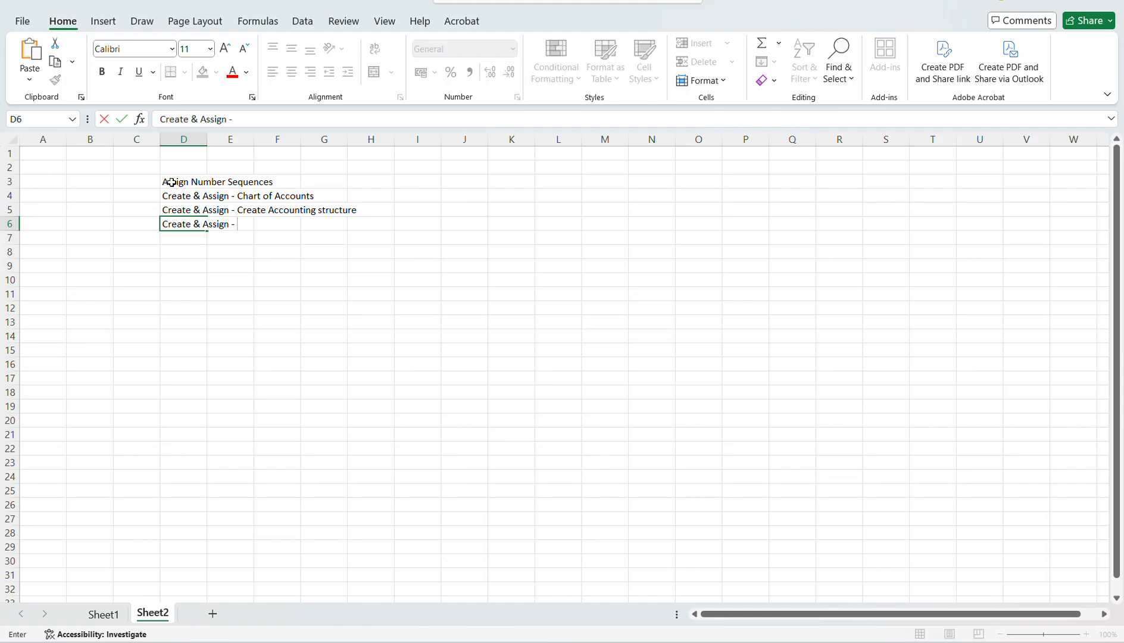
pyautogui.write('Calendars')
pyautogui.press('Return')
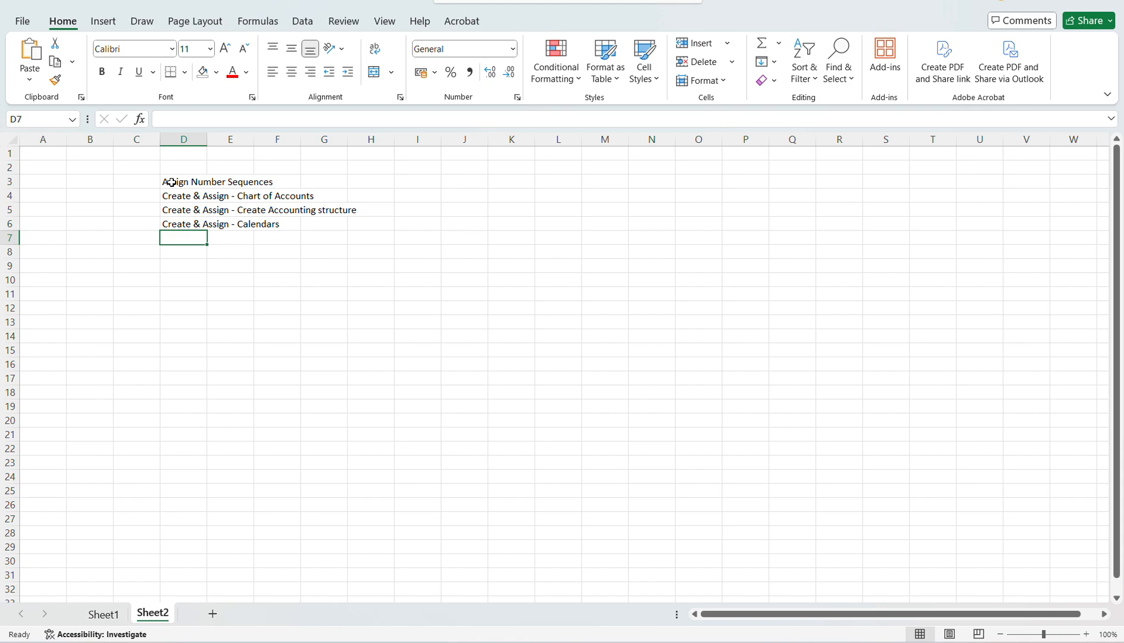
# Step: Copy the calendars task from cell D6 into cell D7
pyautogui.hotkey('ctrl', 'd')
pyautogui.press('F2')
pyautogui.hotkey('ctrl', 'shift', 'Left')
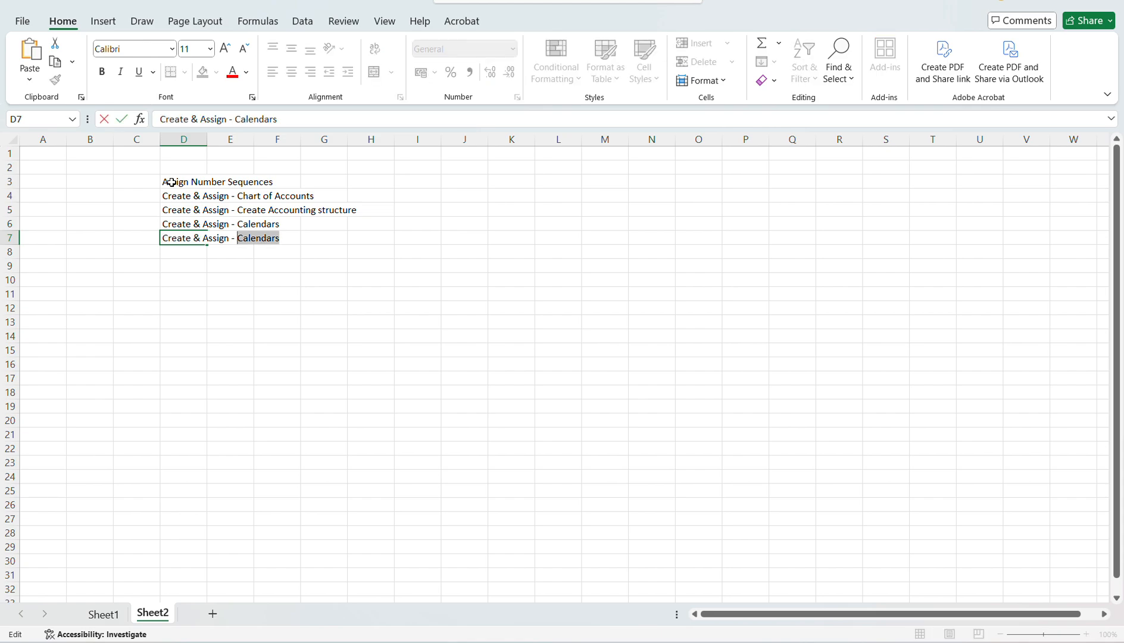
pyautogui.press('Return')
# Step: Change the text of cell D6 to "Create & Assign - Fiscal and Ledger Calendars"
pyautogui.press('Up')
pyautogui.press('Up')
pyautogui.press('F2')
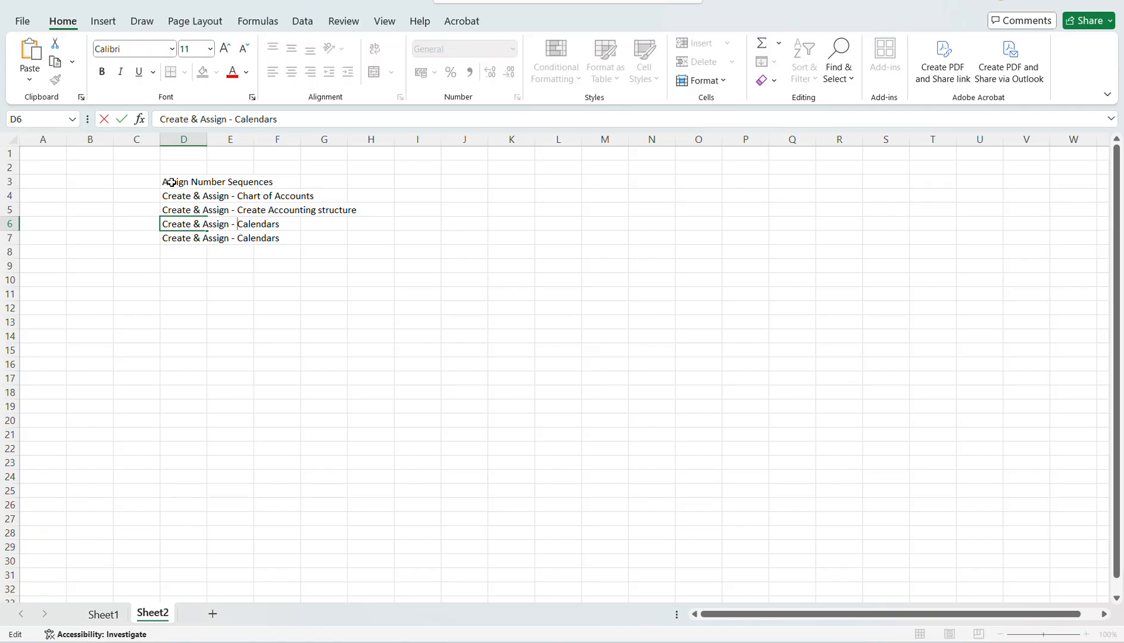
pyautogui.write('Fiscal and L')
pyautogui.write('edger')
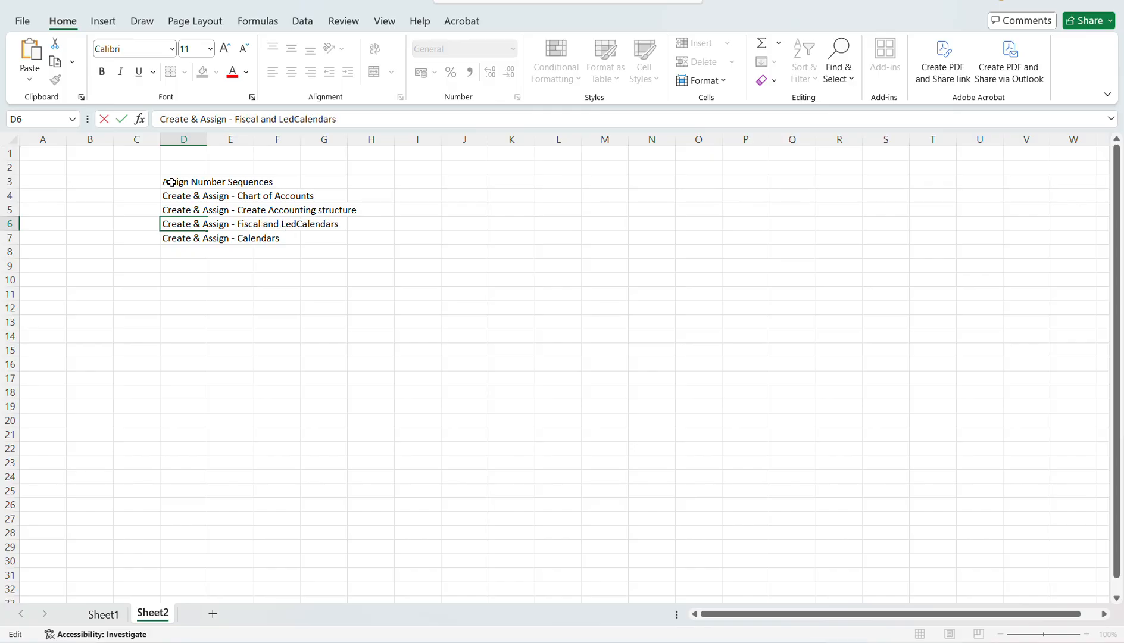
pyautogui.hotkey('ctrl', 'Return')
# Step: Replace "Calendars" in cell D7 so the task reads "Create & Assign - Posting profiles"
pyautogui.press('Down')
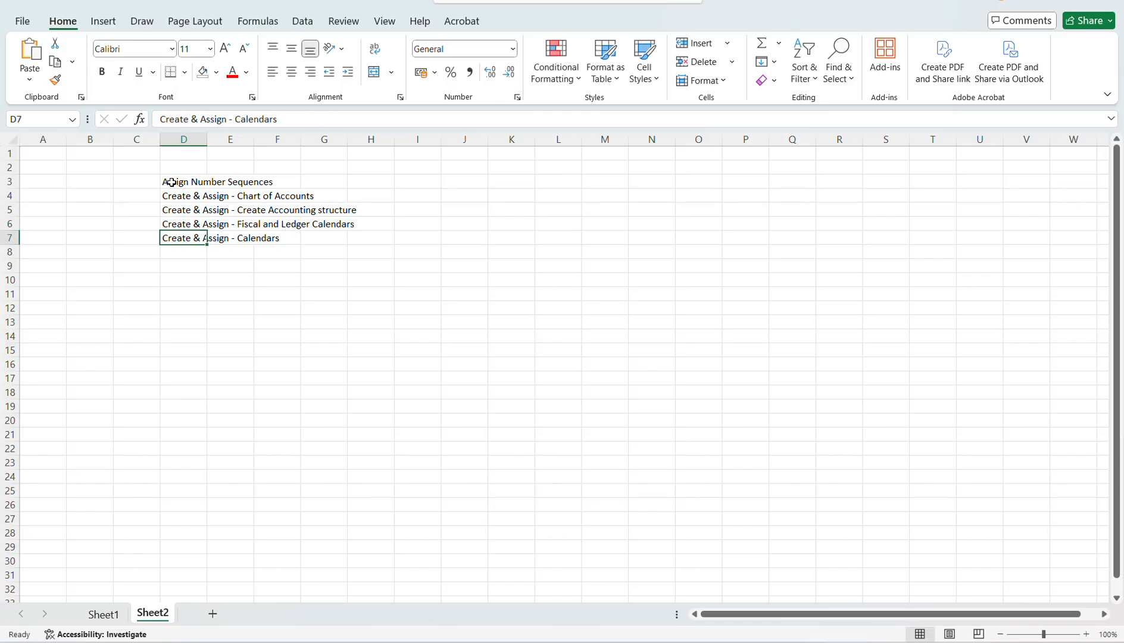
pyautogui.press('F2')
pyautogui.hotkey('ctrl', 'shift', 'Left')
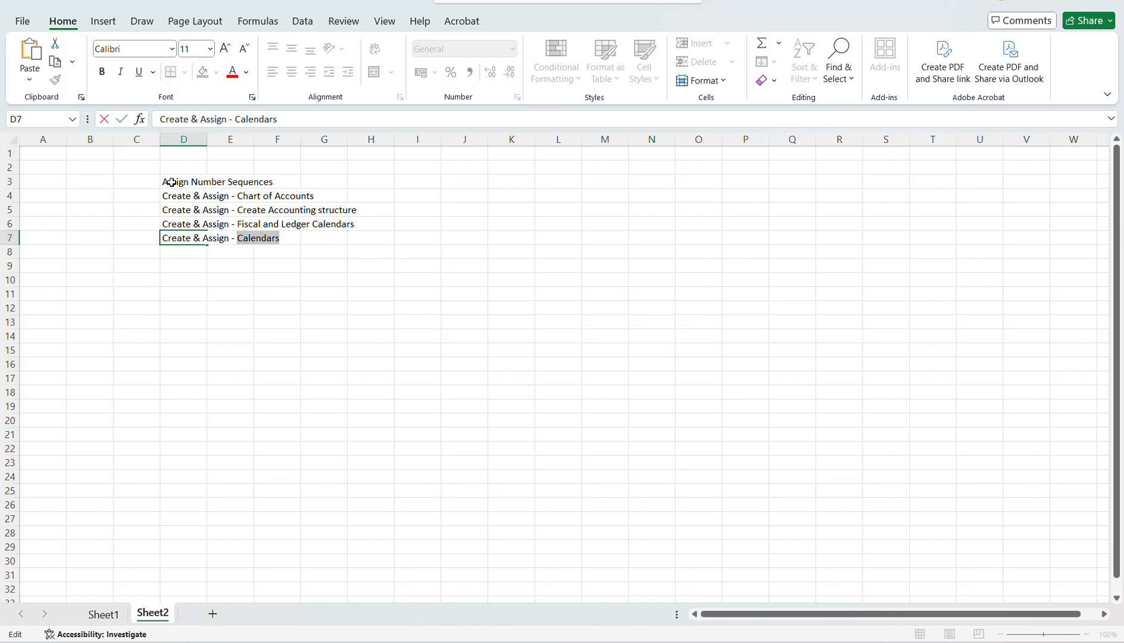
pyautogui.press('BackSpace')
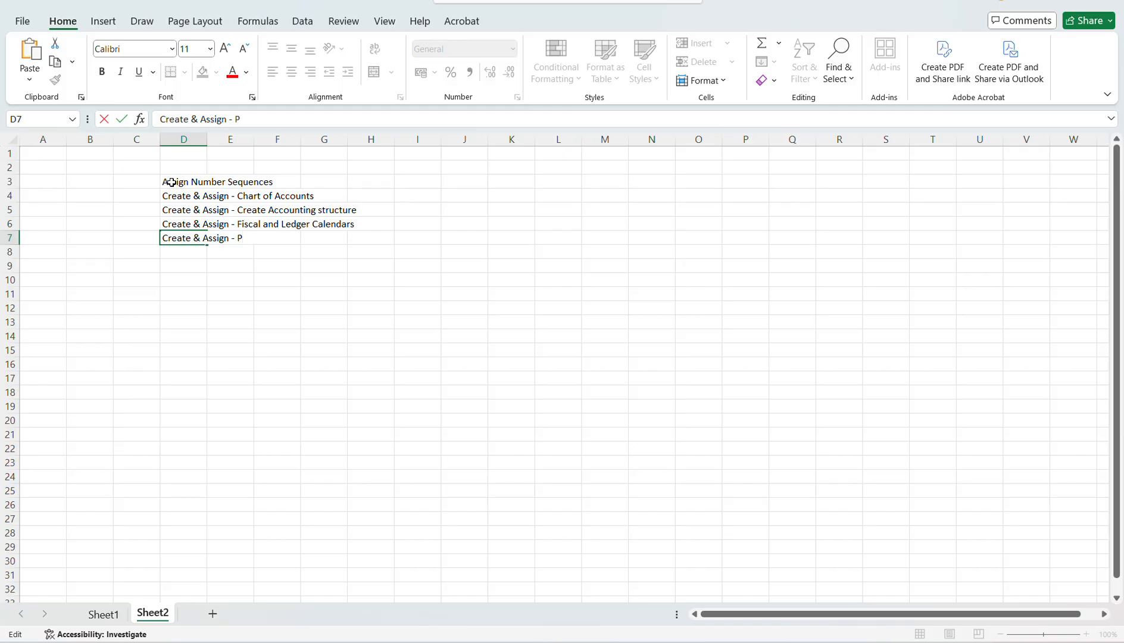
pyautogui.write('ng profiles')
pyautogui.press('Return')
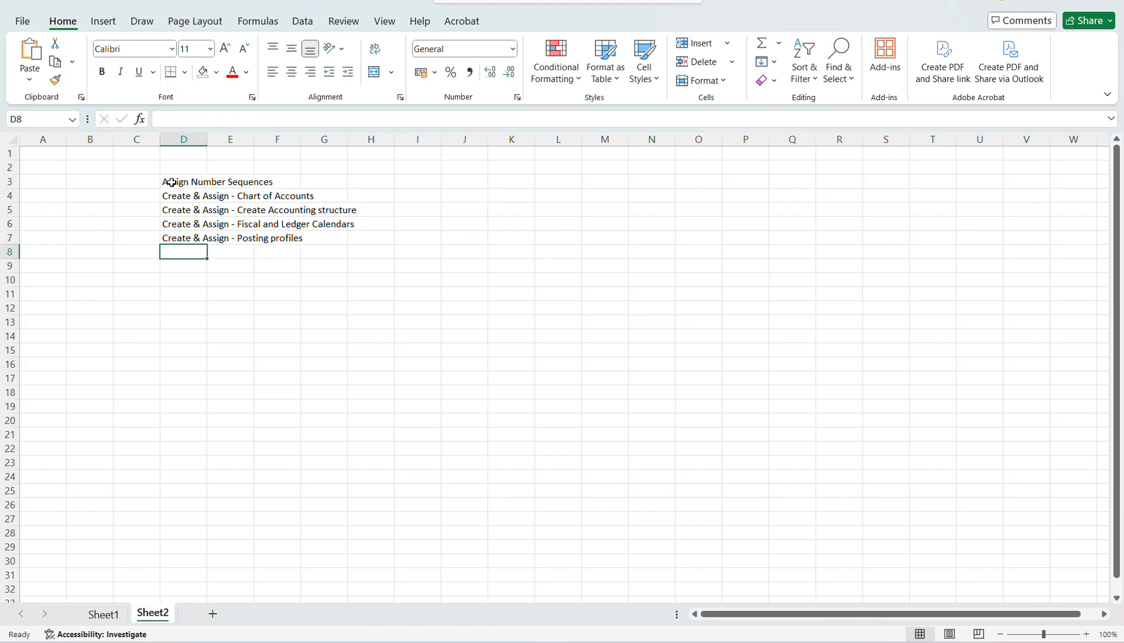
# Step: Copy the posting profiles task into cell D8 and reword it to "Create - Vendors, Customers, Items"
pyautogui.hotkey('ctrl', 'd')
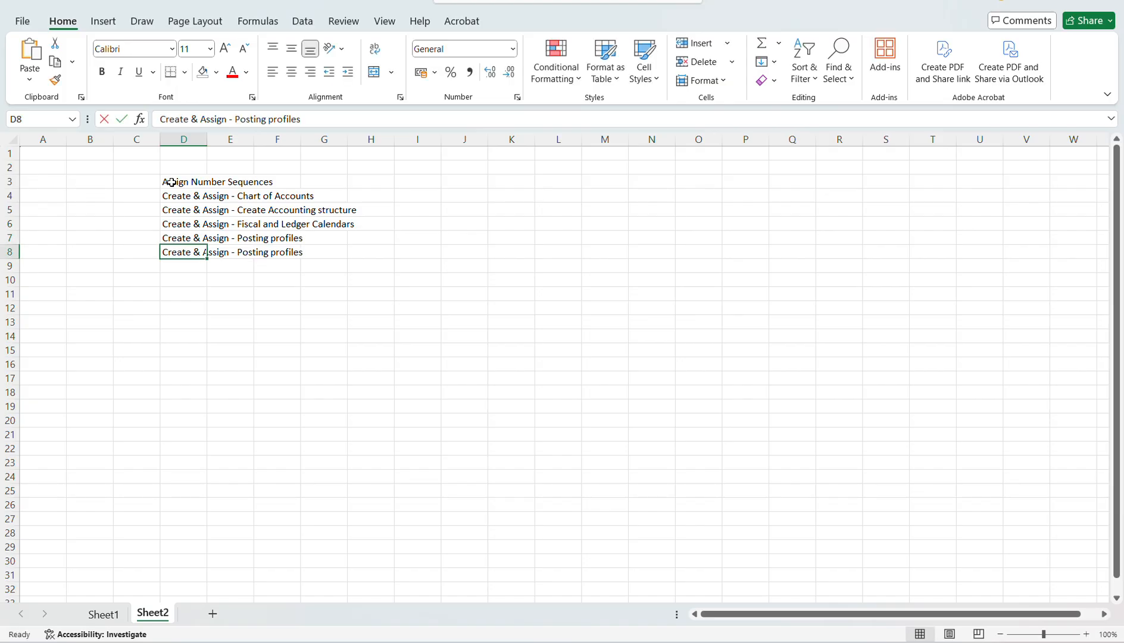
pyautogui.press('F2')
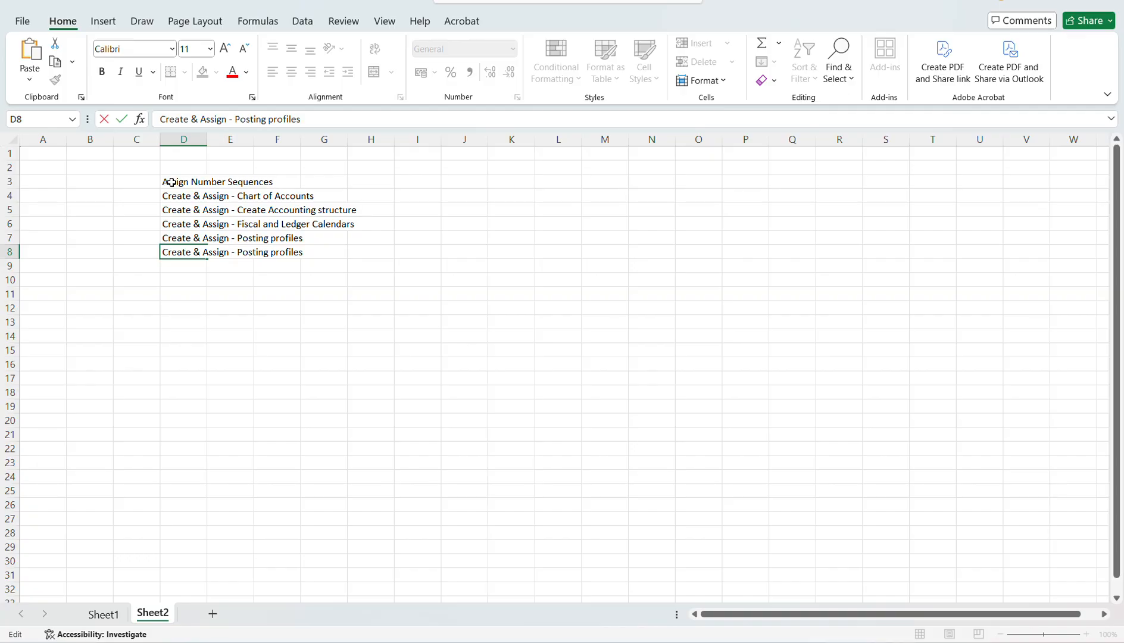
pyautogui.hotkey('ctrl', 'shift', 'Left')
pyautogui.hotkey('ctrl', 'shift', 'Left')
pyautogui.press('BackSpace')
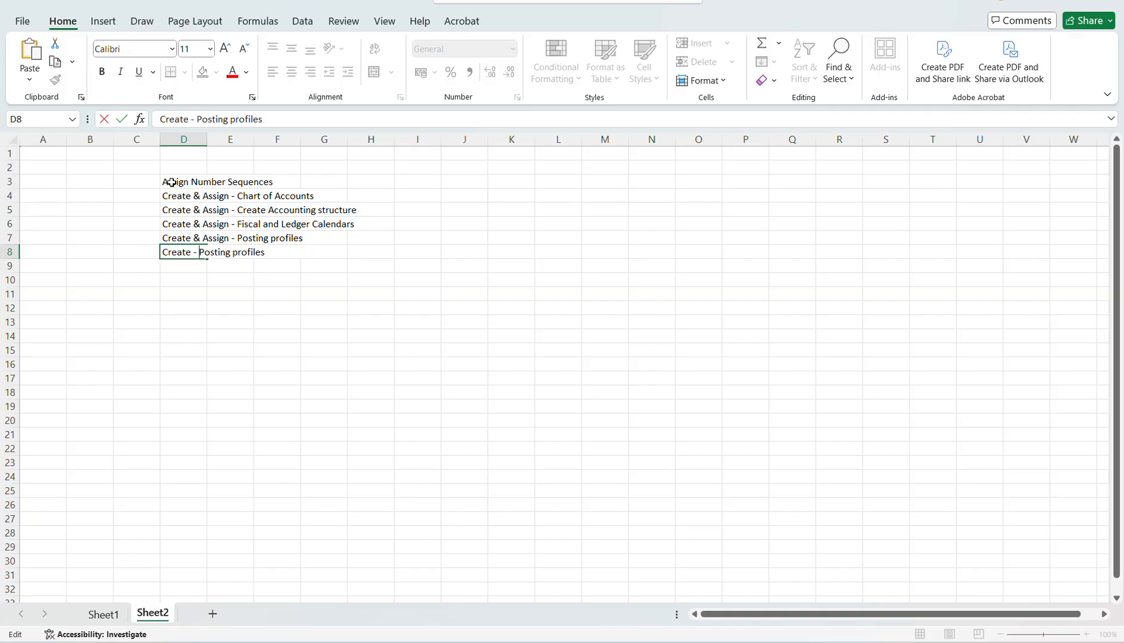
pyautogui.hotkey('ctrl', 'shift', 'Right')
pyautogui.hotkey('ctrl', 'shift', 'Right')
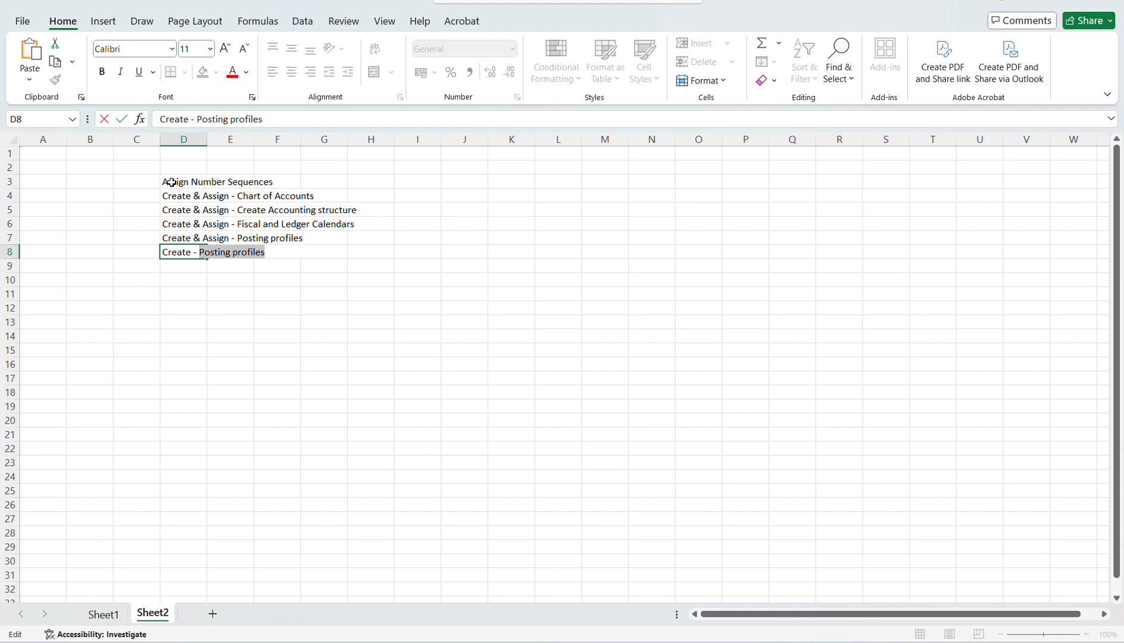
pyautogui.write('Vendors, ')
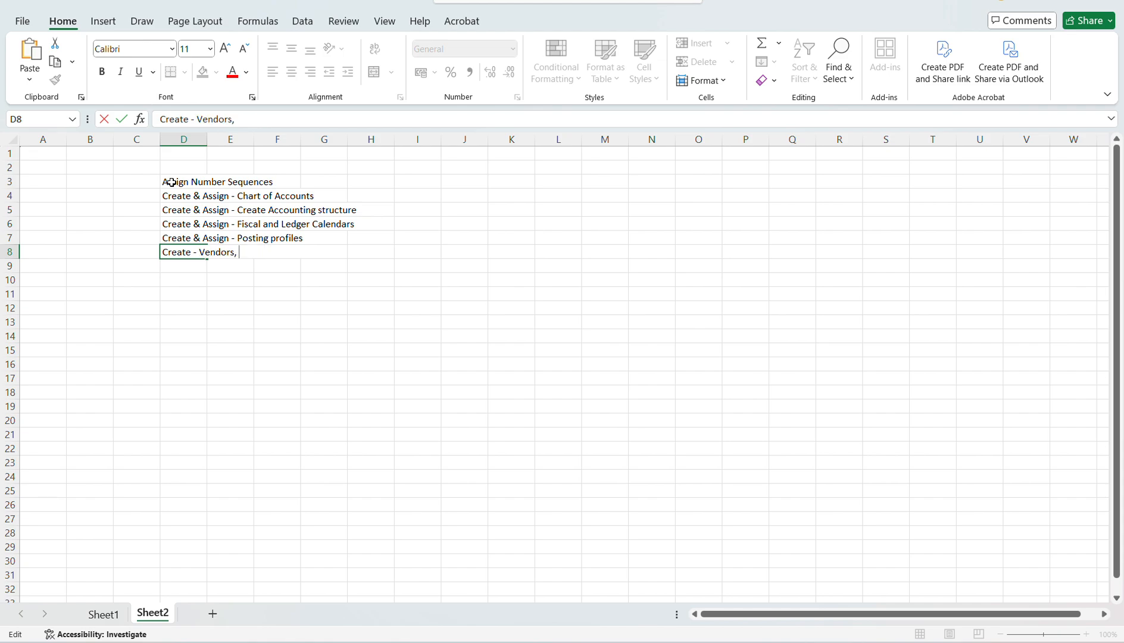
pyautogui.write('Customers, Items')
pyautogui.press('Return')
# Step: Append "(Master data)" to the vendors, customers and items task in cell D8
pyautogui.press('Up')
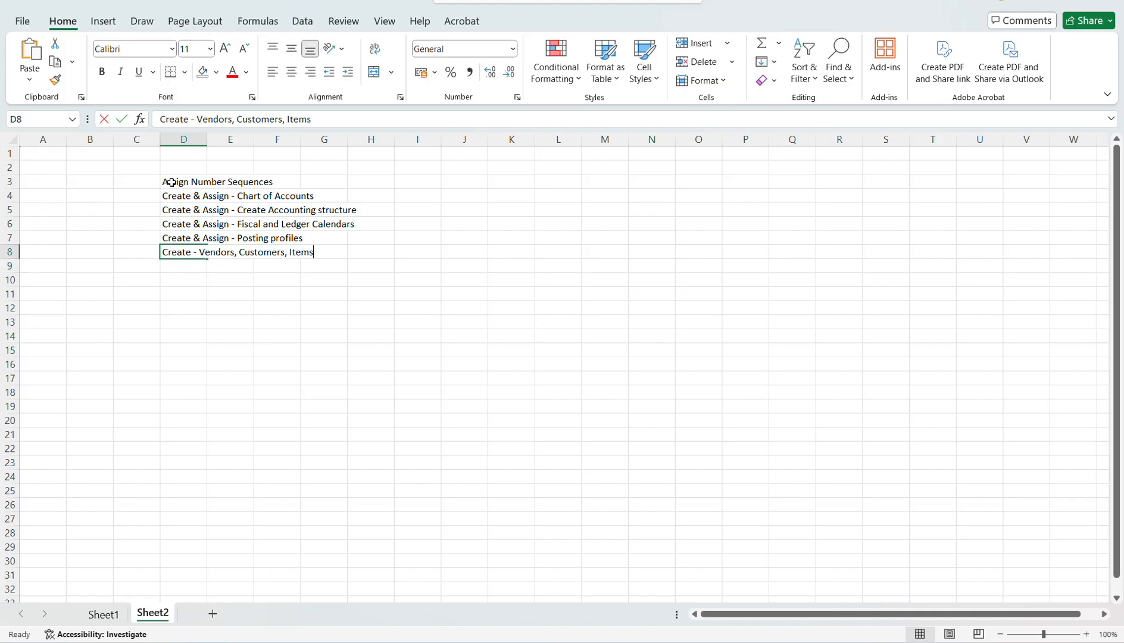
pyautogui.press('F2')
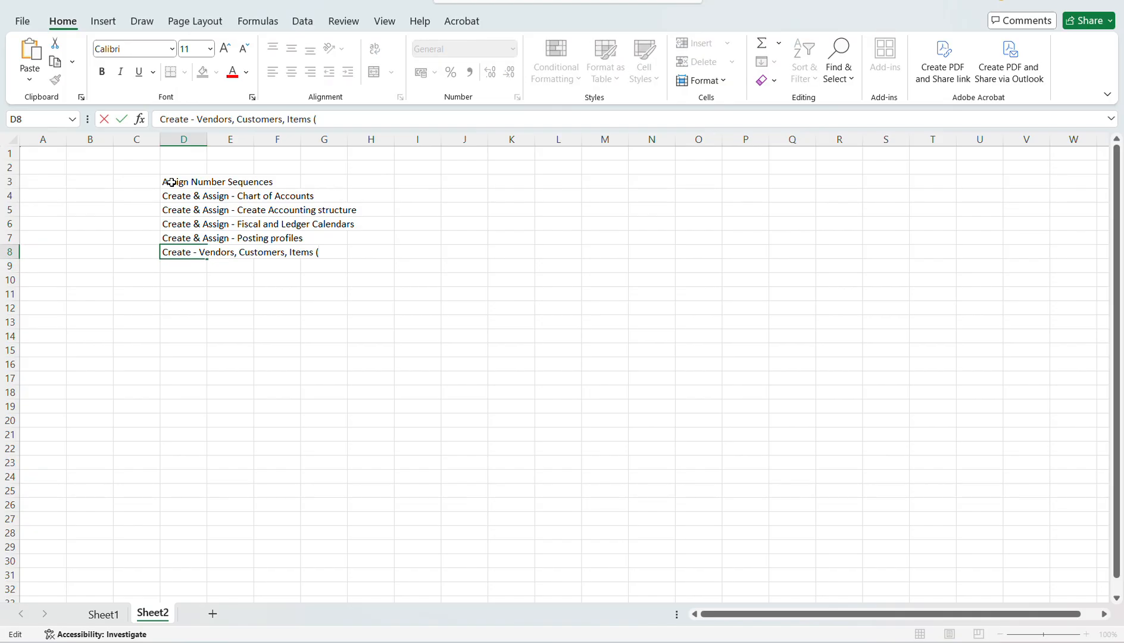
pyautogui.write('(Master data')
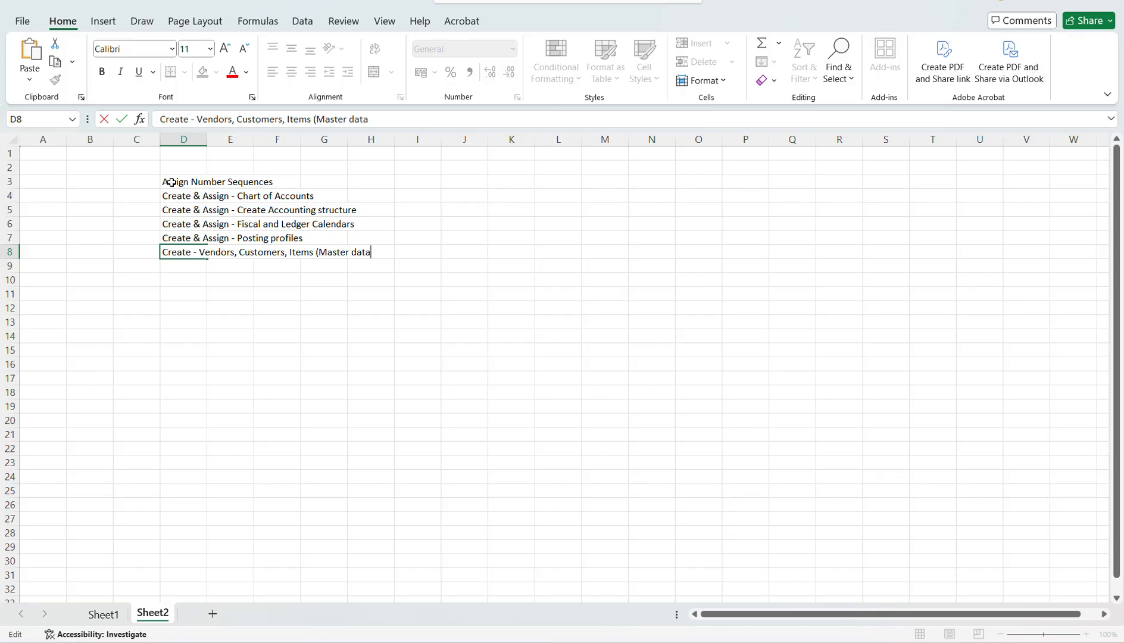
pyautogui.press('Return')
# Step: Insert a copy of the master data task from D8 at cell D7, shifting the cells below down
pyautogui.press('Up')
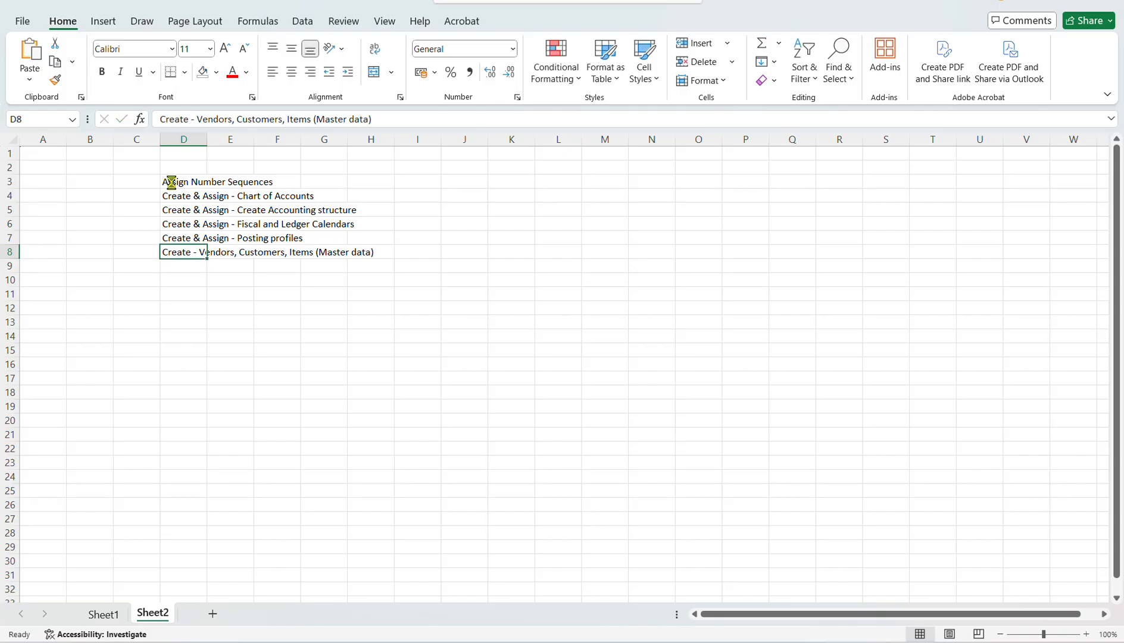
pyautogui.hotkey('ctrl', 'c')
pyautogui.press('Up')
pyautogui.hotkey('ctrl', 'shift', '+')
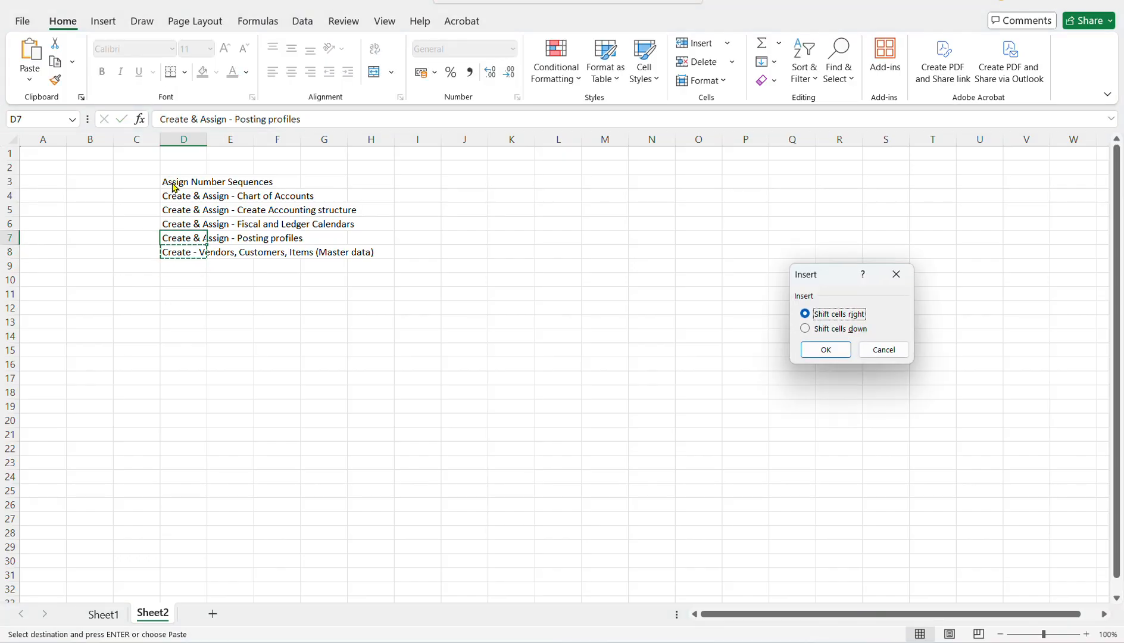
pyautogui.press('Down')
pyautogui.press('Return')
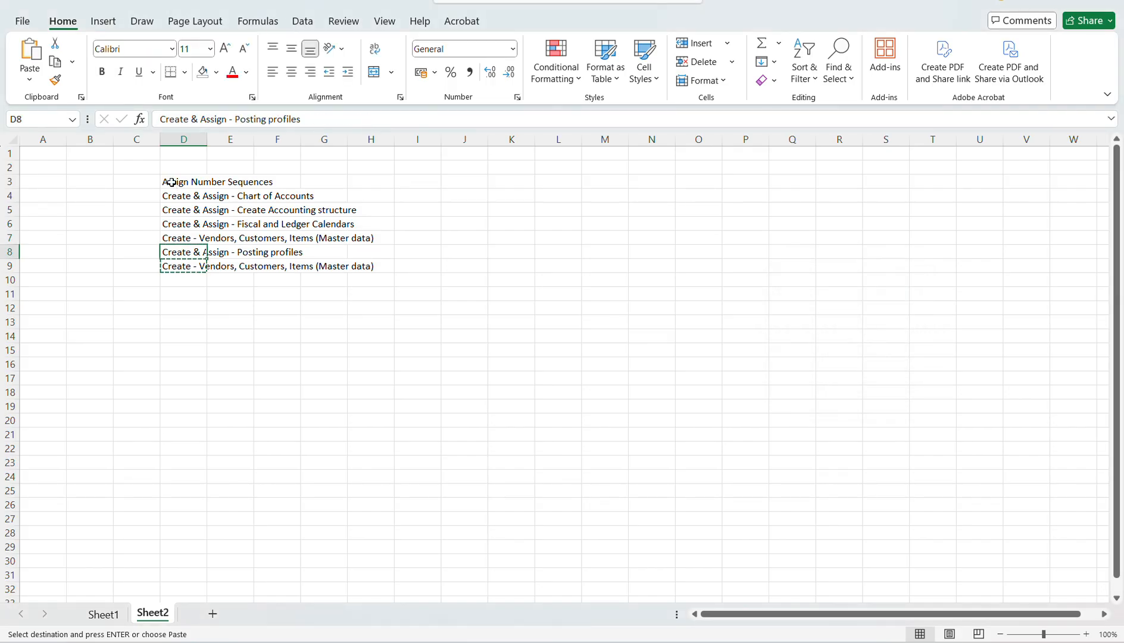
# Step: Cancel the copy mode and select the whole task list in D3:D9 for review
pyautogui.click(172, 182)
pyautogui.press('Escape')
pyautogui.hotkey('shift', 'Down')
pyautogui.hotkey('shift', 'Down')
pyautogui.hotkey('shift', 'Down')
pyautogui.hotkey('shift', 'Down')
pyautogui.hotkey('shift', 'Down')
pyautogui.hotkey('shift', 'Down')
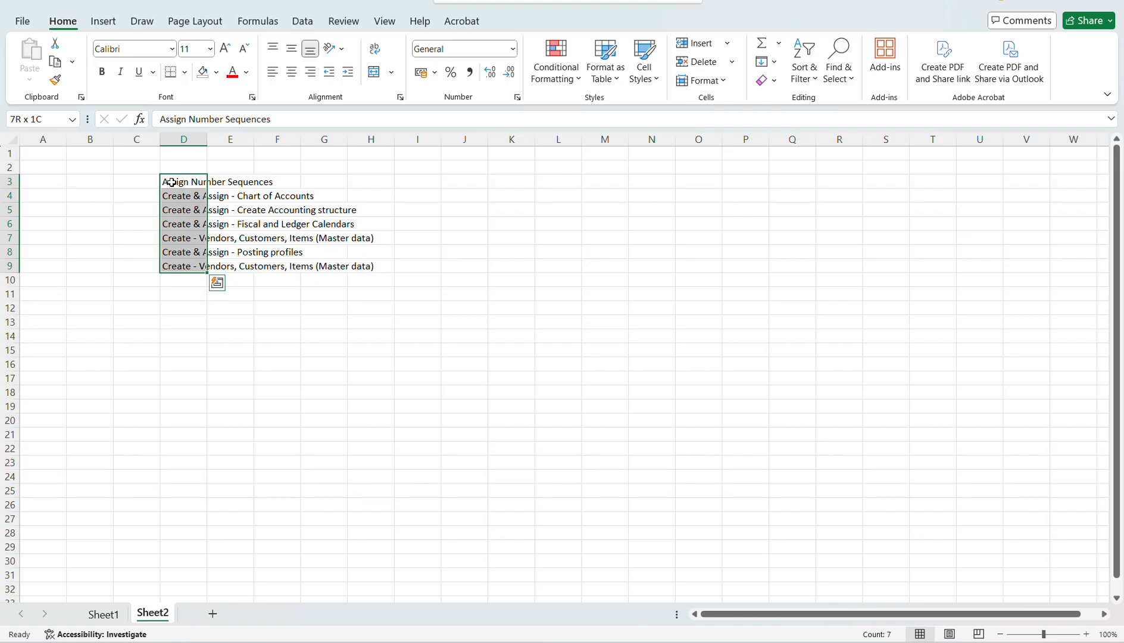
# Step: Try to add the "Create & Assign -" prefix from D4 to the number sequences task in D3
pyautogui.press('Down')
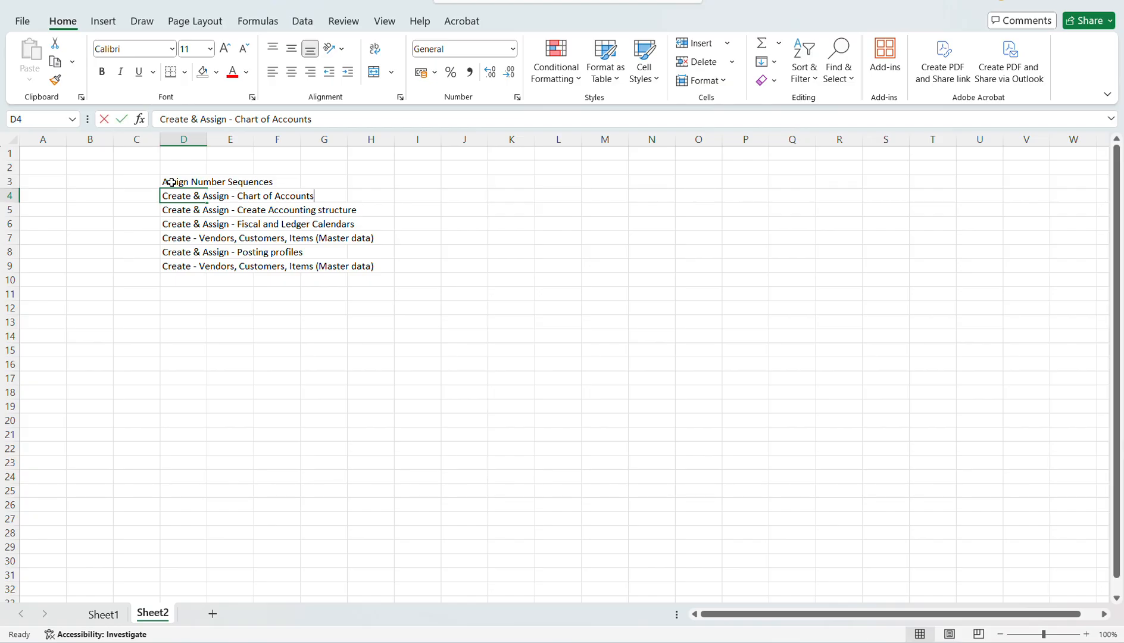
pyautogui.press('F2')
pyautogui.hotkey('ctrl', 'shift', 'Right')
pyautogui.hotkey('ctrl', 'shift', 'Right')
pyautogui.hotkey('ctrl', 'shift', 'Right')
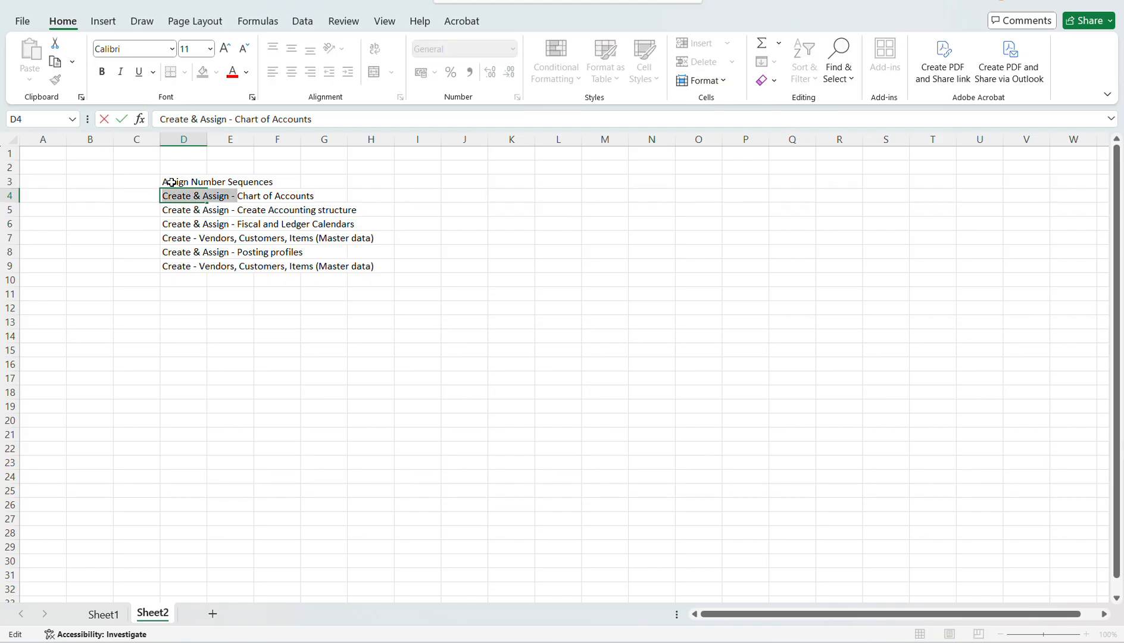
pyautogui.press('Escape')
pyautogui.press('Up')
pyautogui.press('F2')
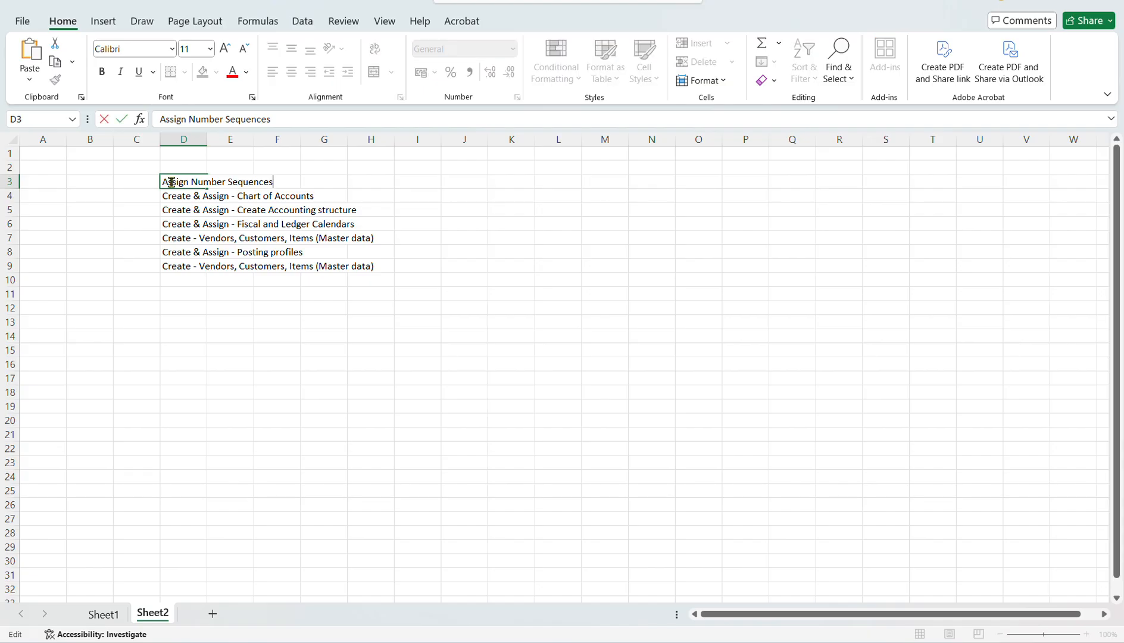
pyautogui.hotkey('ctrl', 'v')
pyautogui.press('Return')
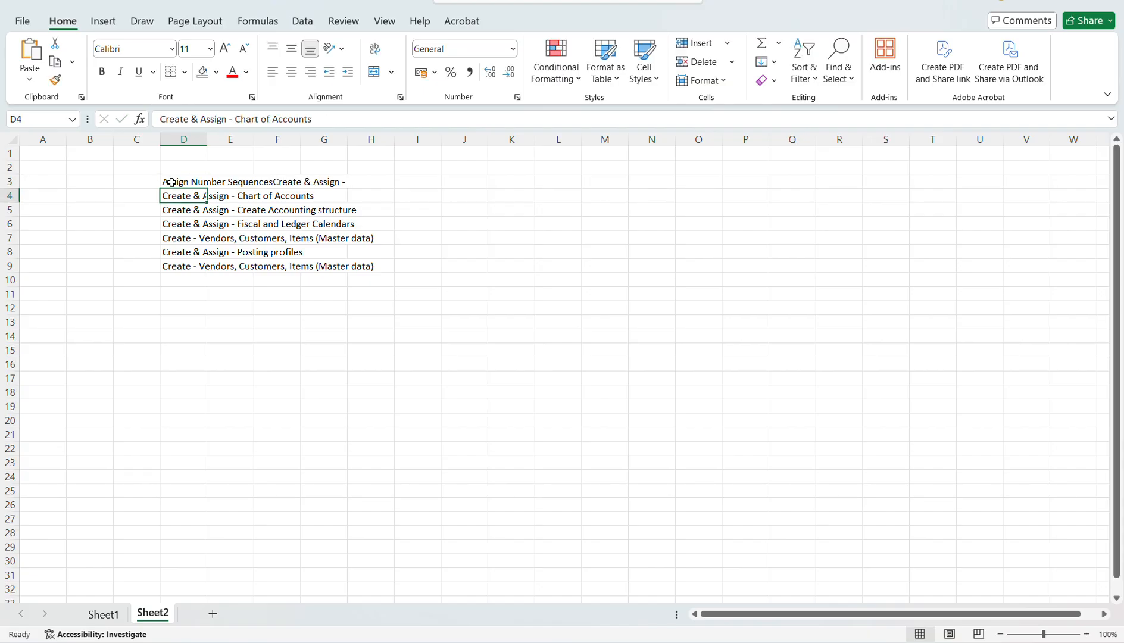
pyautogui.hotkey('ctrl', 'z')
# Step: Switch to Dynamics 365 and advance the number sequence wizard from its Welcome page to Setup
pyautogui.hotkey('alt', 'Tab')
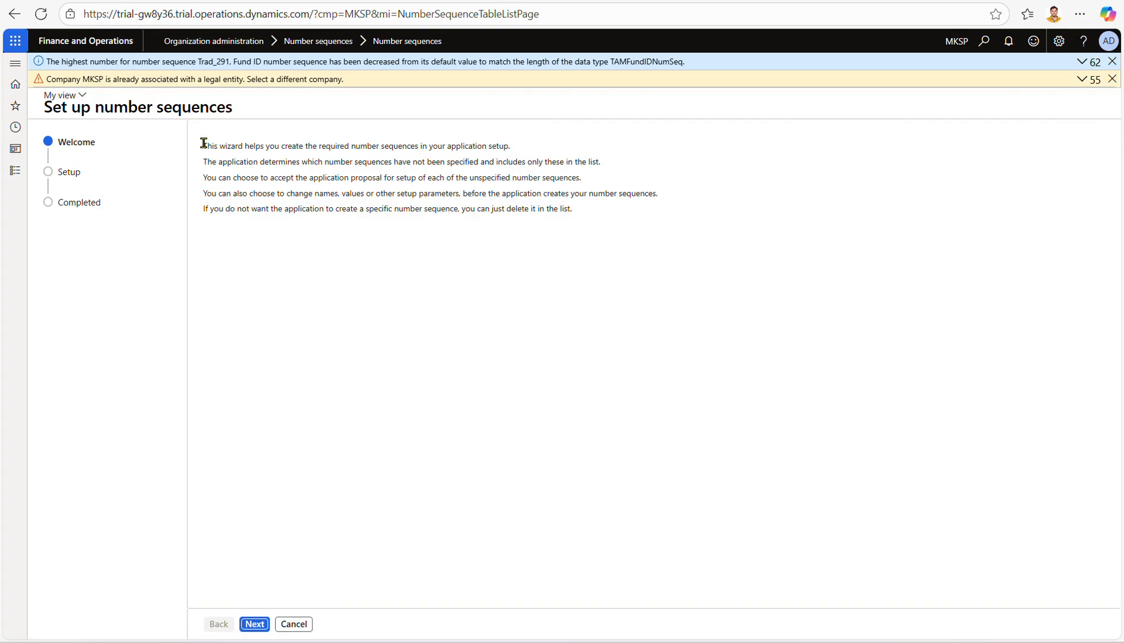
pyautogui.moveTo(203, 146); pyautogui.dragTo(512, 150)
pyautogui.click(456, 433)
pyautogui.click(255, 624)
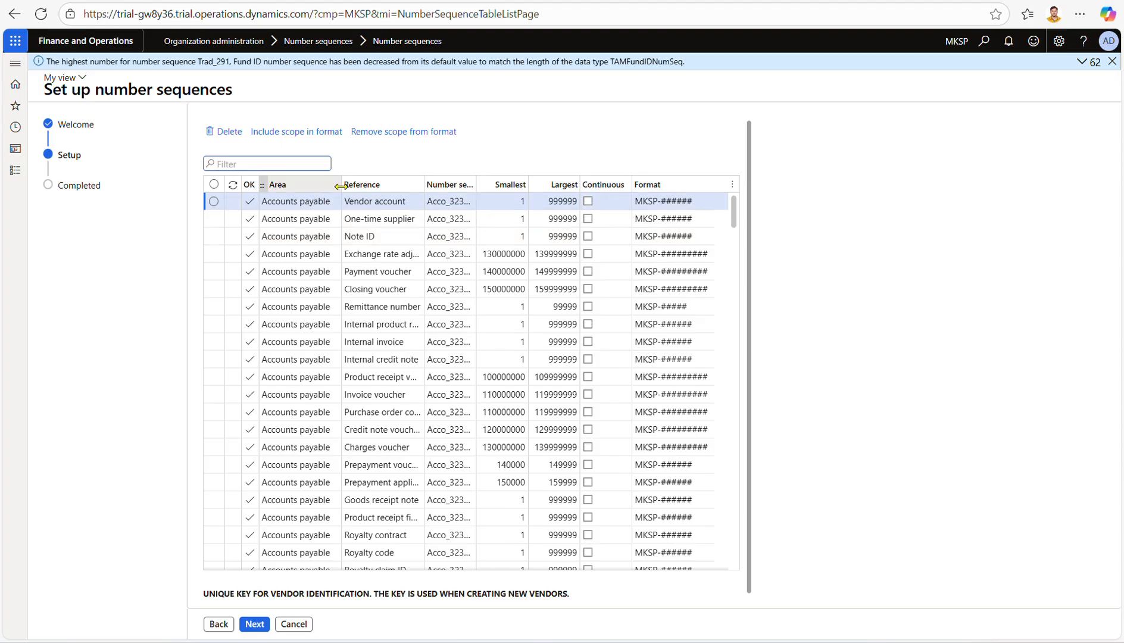
# Step: Widen the Area column and examine the area, reference and format of the Vendor account number sequence
pyautogui.moveTo(424, 185); pyautogui.dragTo(407, 187)
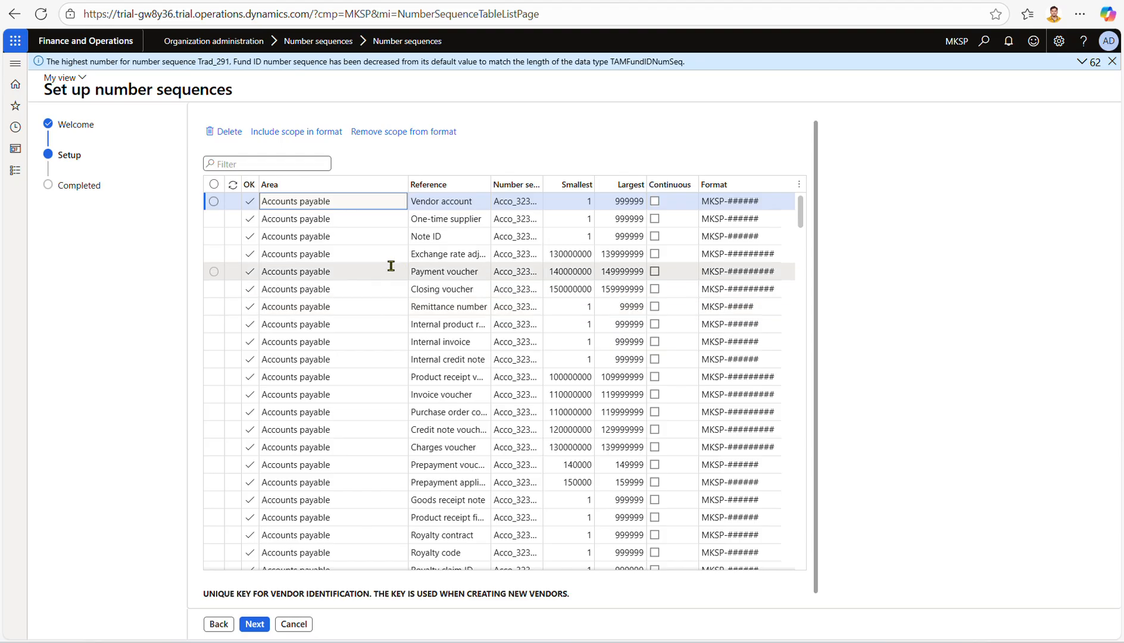
pyautogui.click(310, 206)
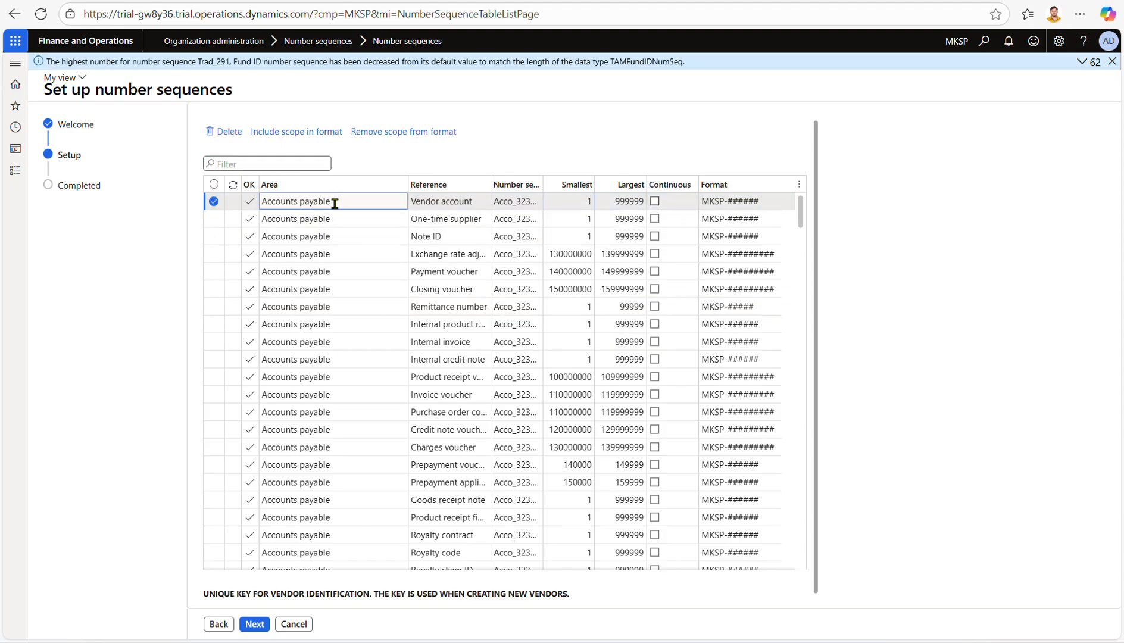
pyautogui.moveTo(334, 203); pyautogui.dragTo(259, 203)
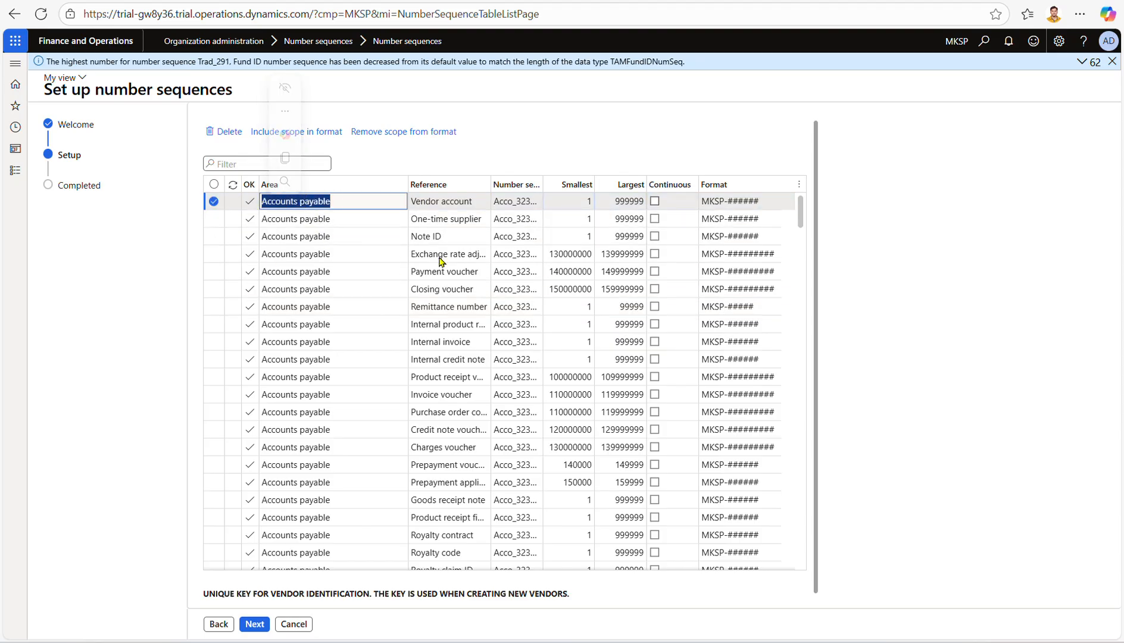
pyautogui.click(431, 203)
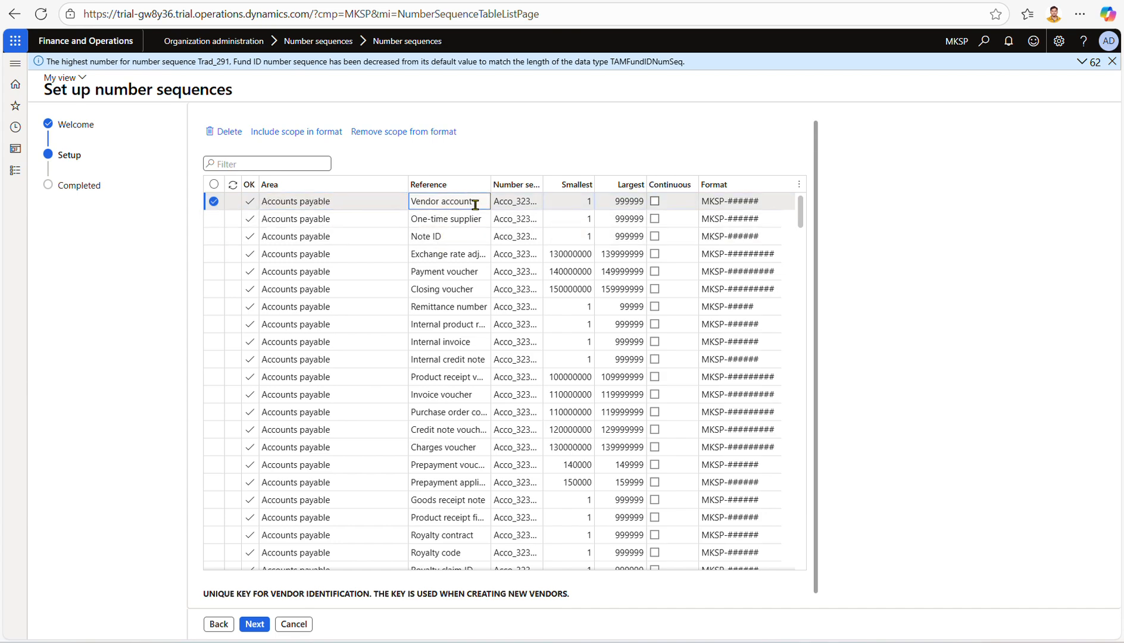
pyautogui.moveTo(475, 204); pyautogui.dragTo(411, 203)
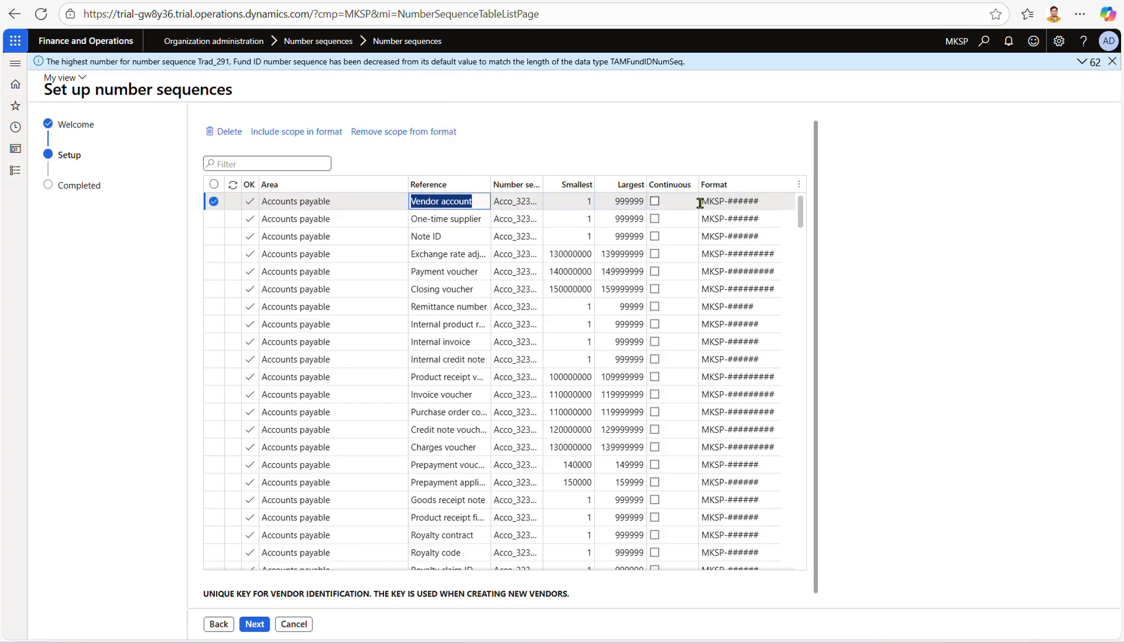
pyautogui.moveTo(701, 203); pyautogui.dragTo(776, 208)
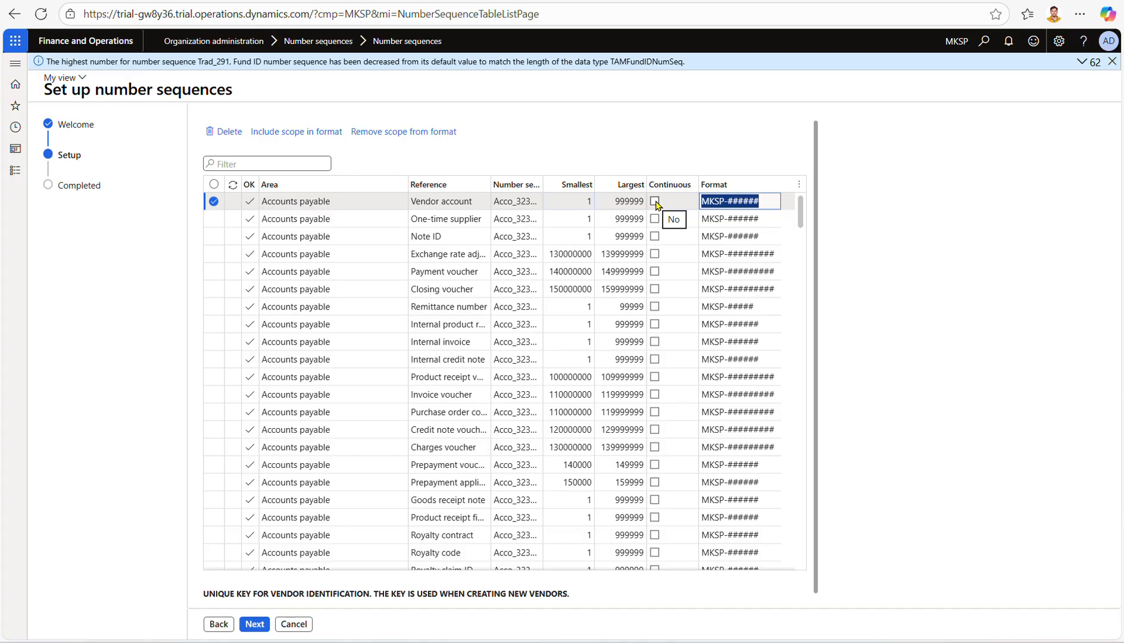
# Step: Look through the proposed number sequences down to General ledger and advance the wizard to the Completed page
pyautogui.scroll(-1, 437, 409)
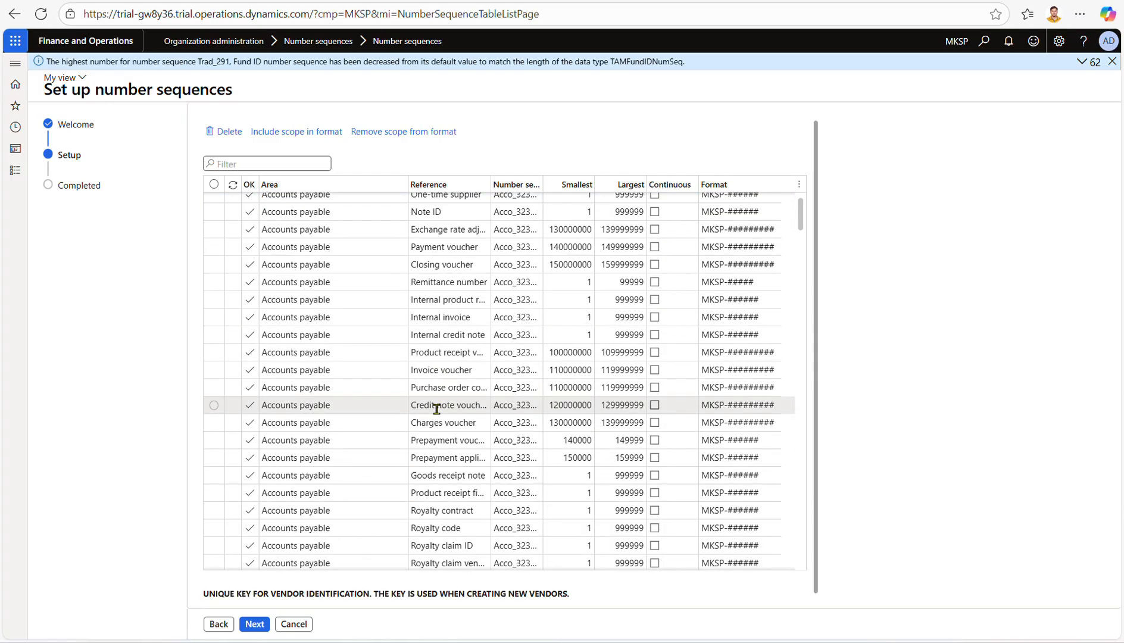
pyautogui.scroll(-8, 437, 409)
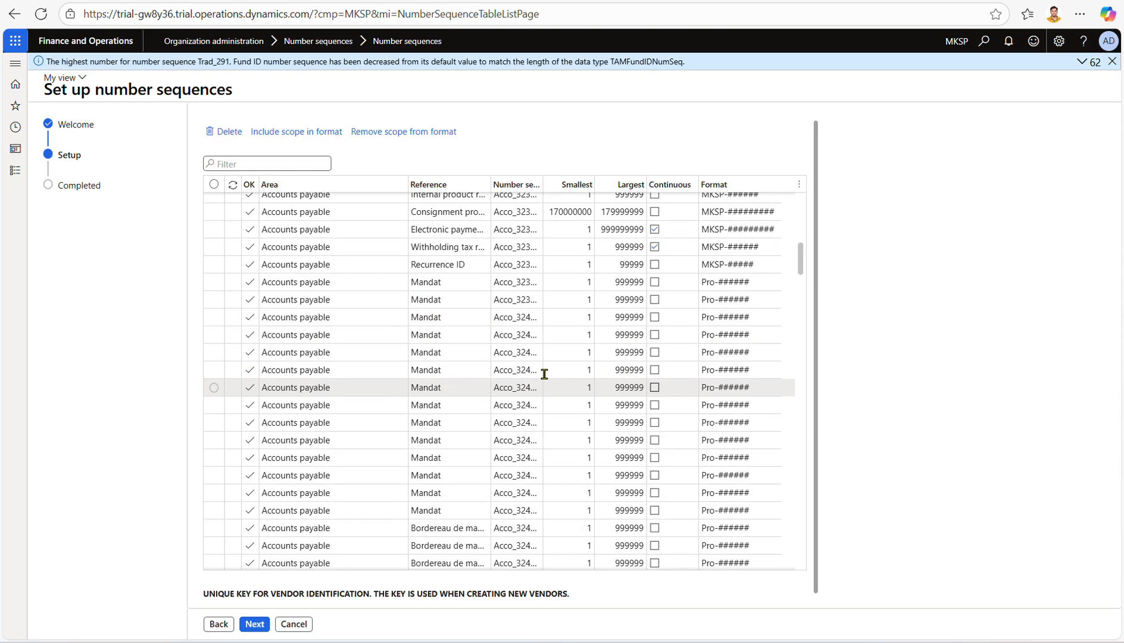
pyautogui.moveTo(801, 232); pyautogui.dragTo(801, 366)
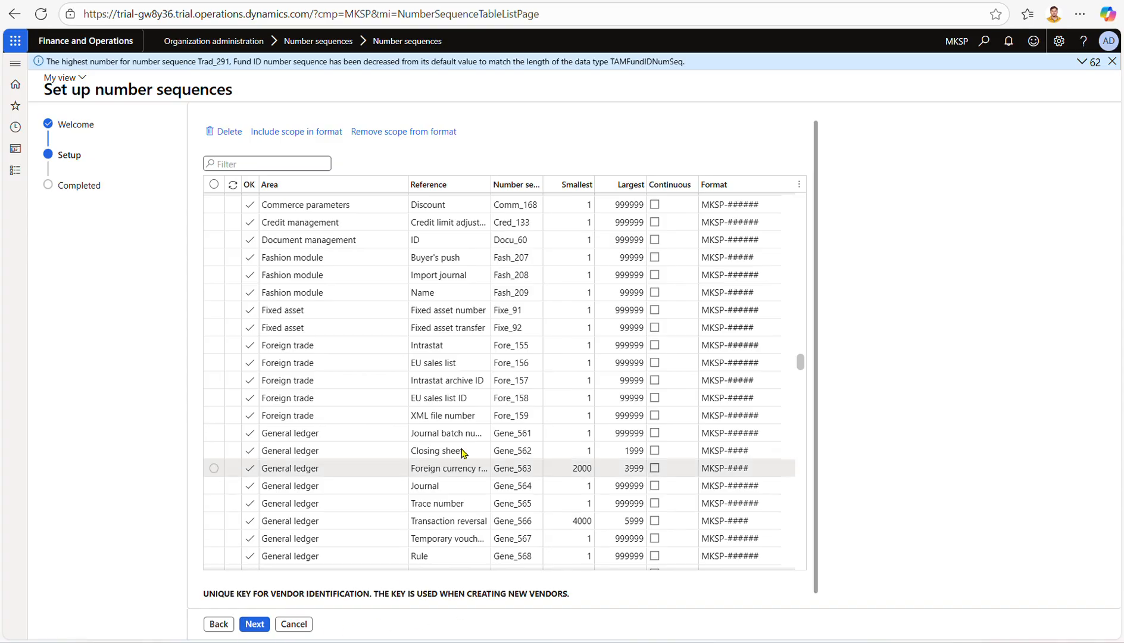
pyautogui.click(256, 624)
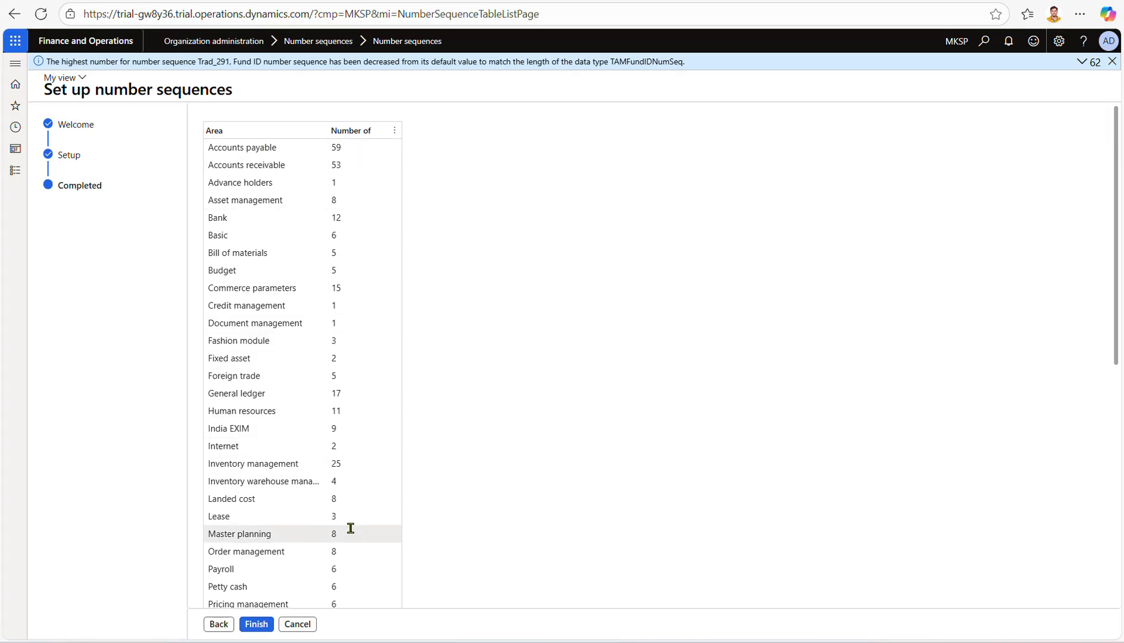
# Step: Look through the number of sequences per area down to Warranty on the Completed page and finish the wizard
pyautogui.scroll(-5, 351, 526)
pyautogui.scroll(-3, 351, 527)
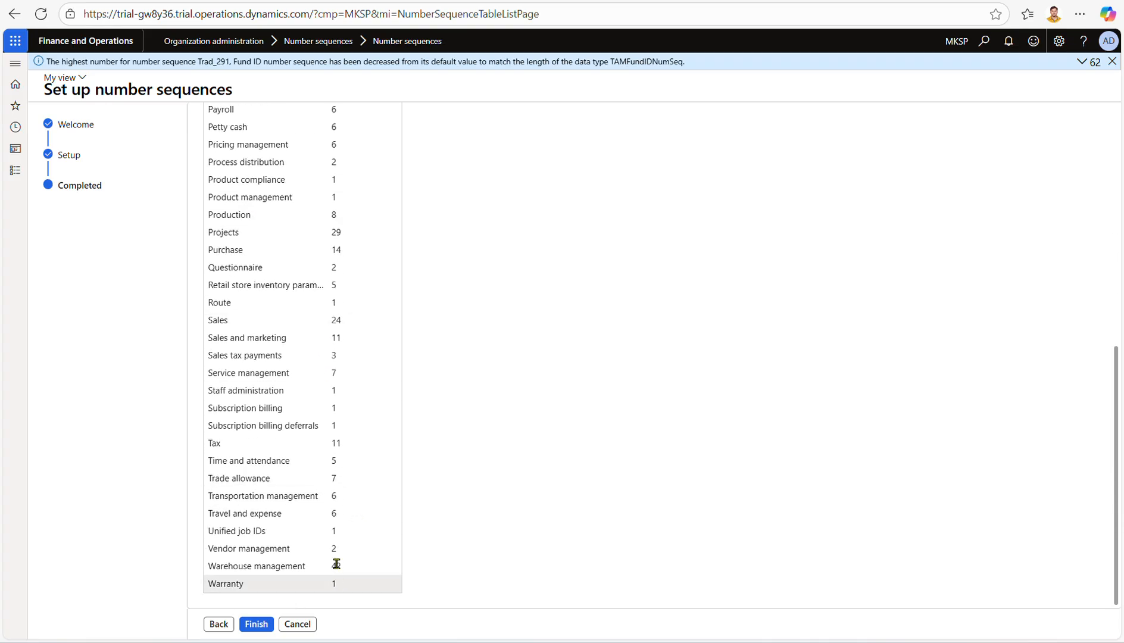
pyautogui.scroll(7, 331, 417)
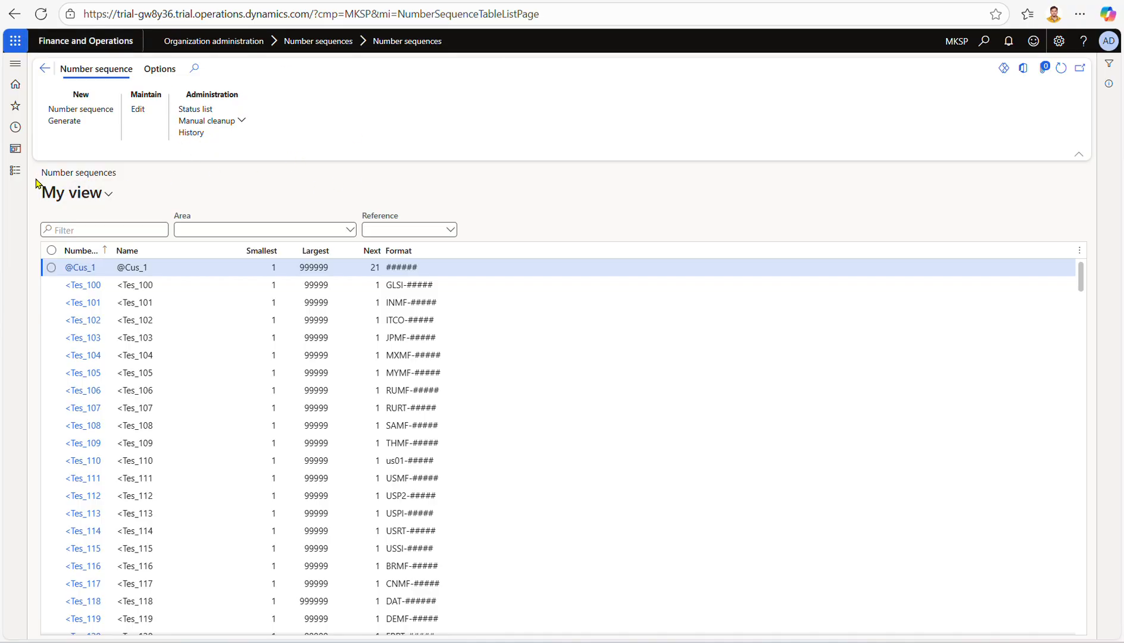
# Step: Open the Accounts payable parameters from the module's Setup group and show their Number sequences page
pyautogui.click(16, 172)
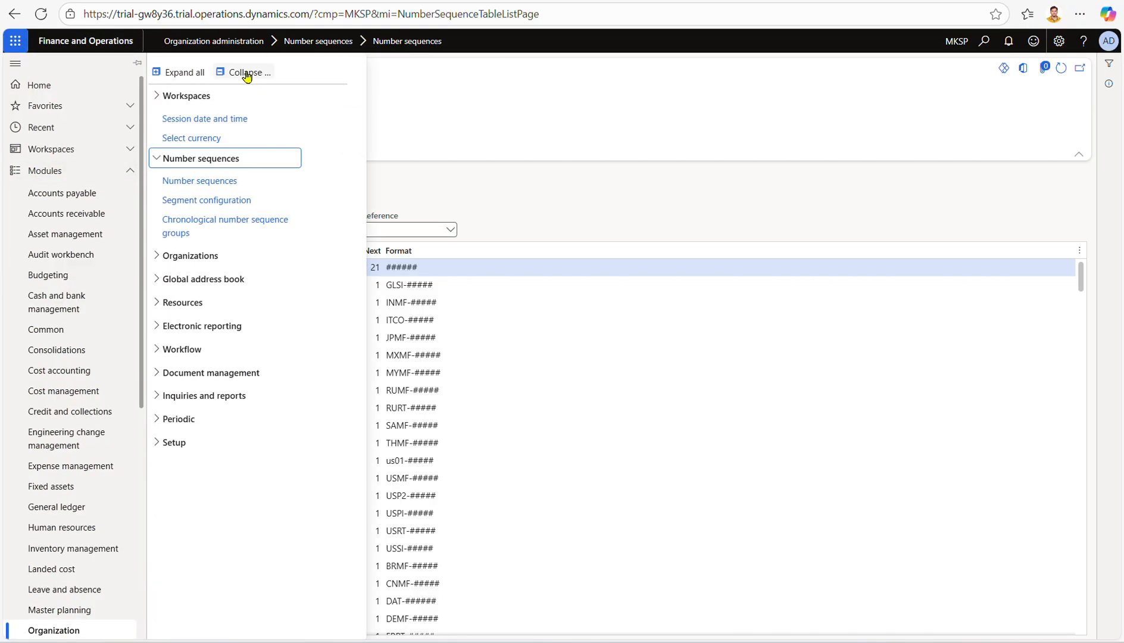
pyautogui.click(247, 73)
pyautogui.click(53, 195)
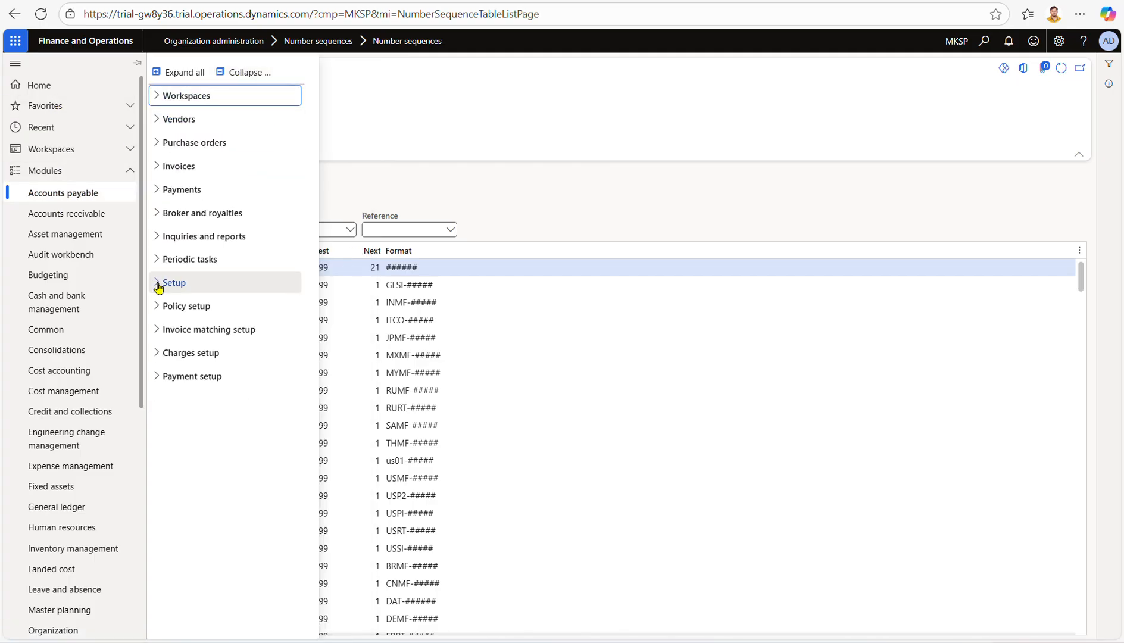
pyautogui.click(159, 285)
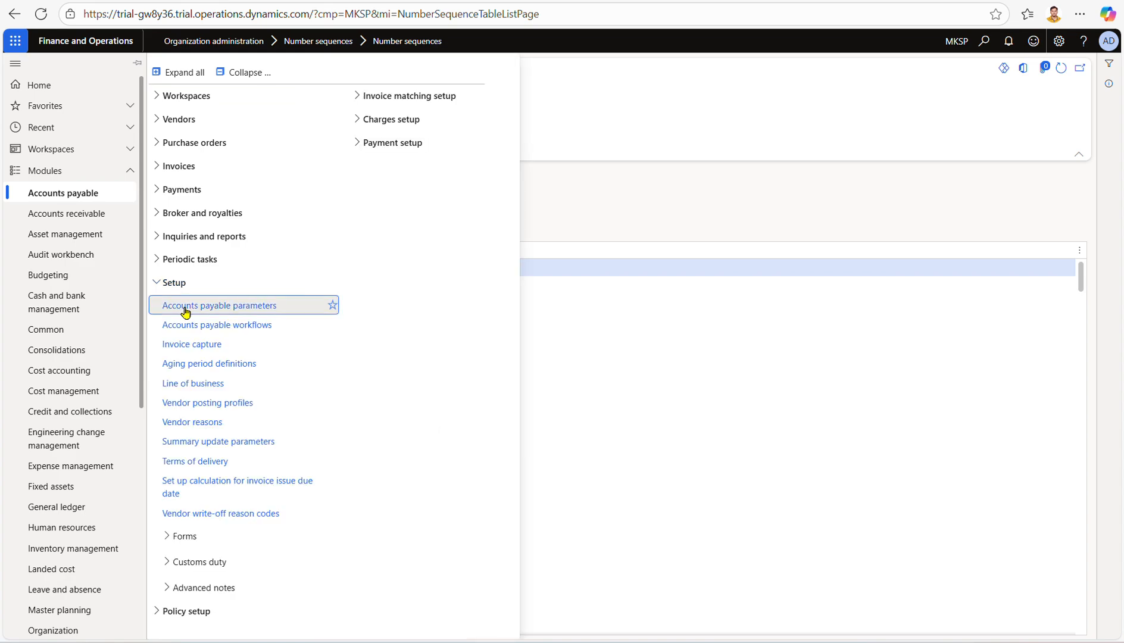
pyautogui.click(185, 308)
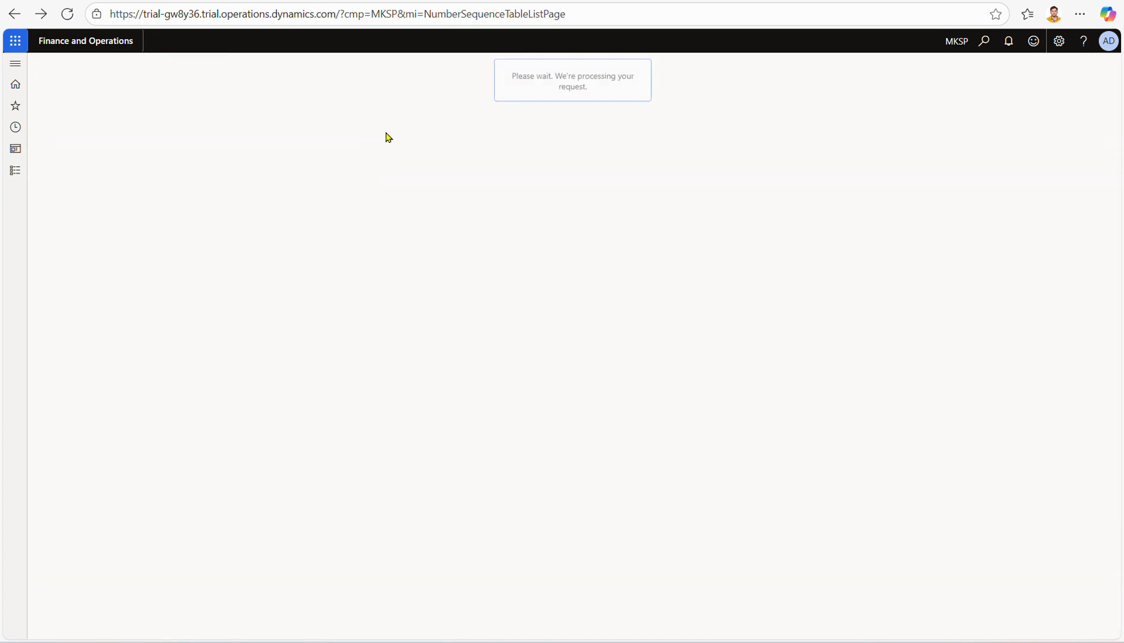
pyautogui.click(124, 348)
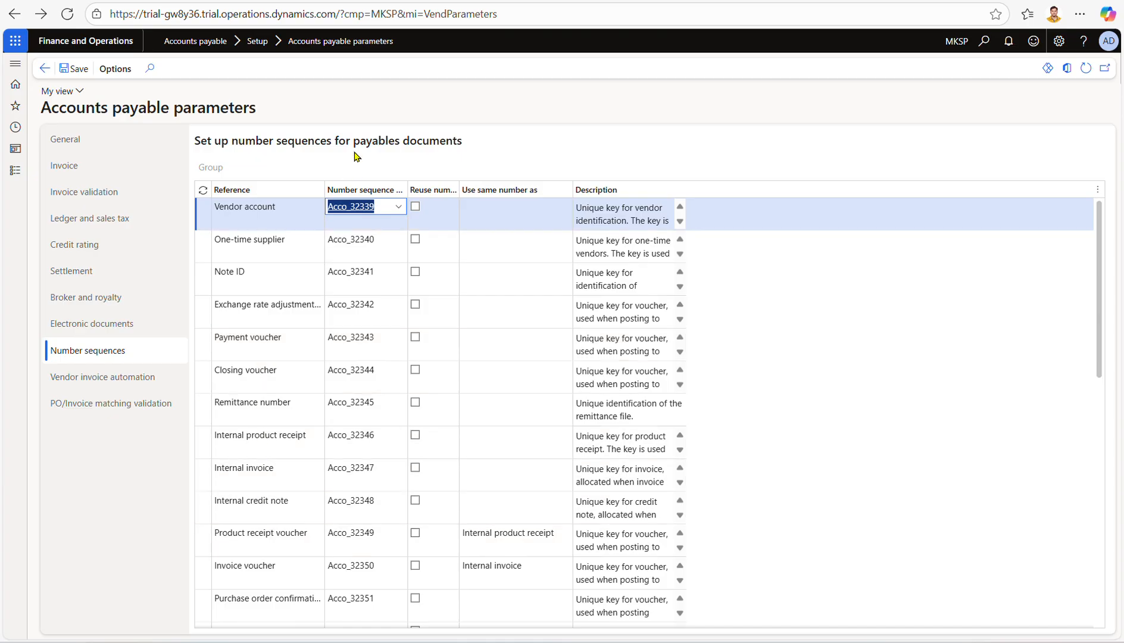
# Step: Examine the number sequence codes assigned to the Vendor account and Product receipt voucher references
pyautogui.click(375, 90)
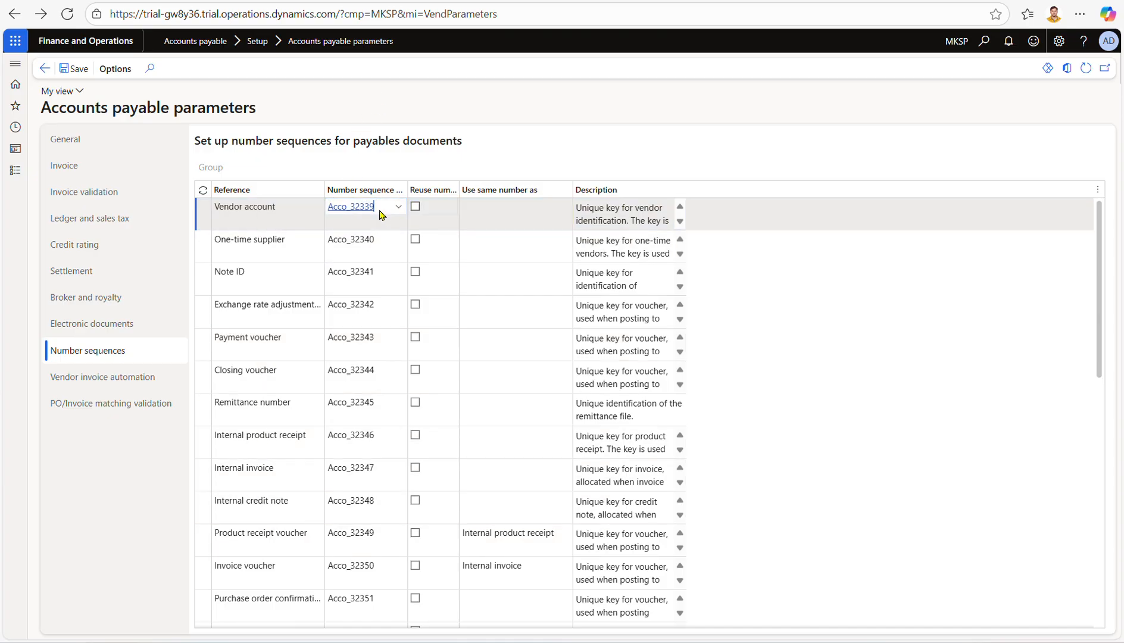
pyautogui.moveTo(380, 209); pyautogui.dragTo(303, 209)
pyautogui.click(338, 94)
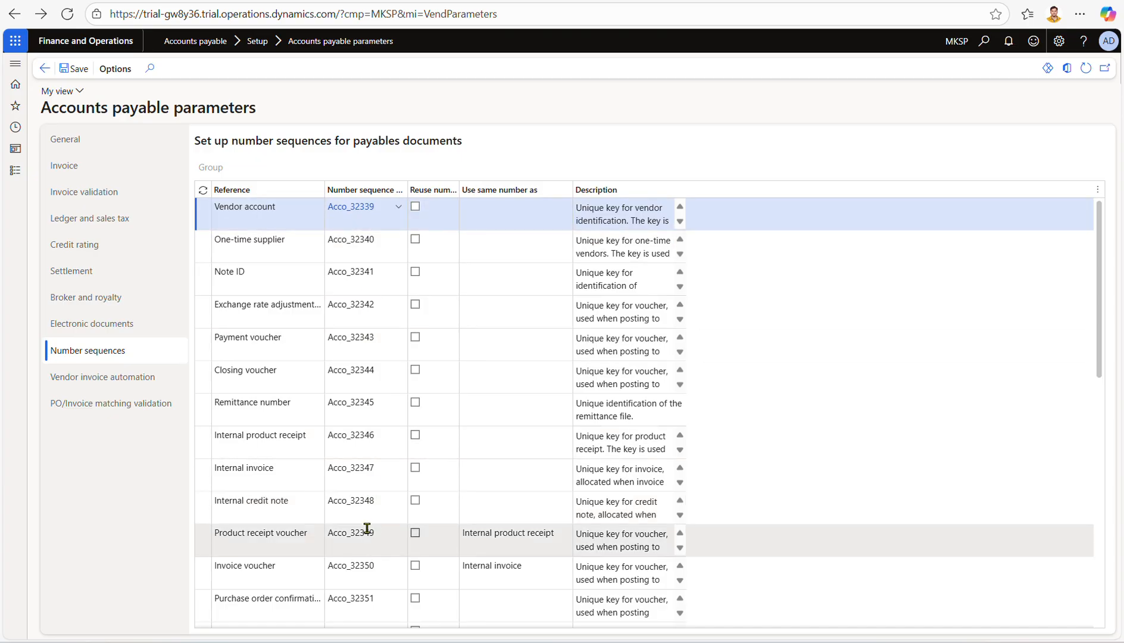
pyautogui.moveTo(371, 533)
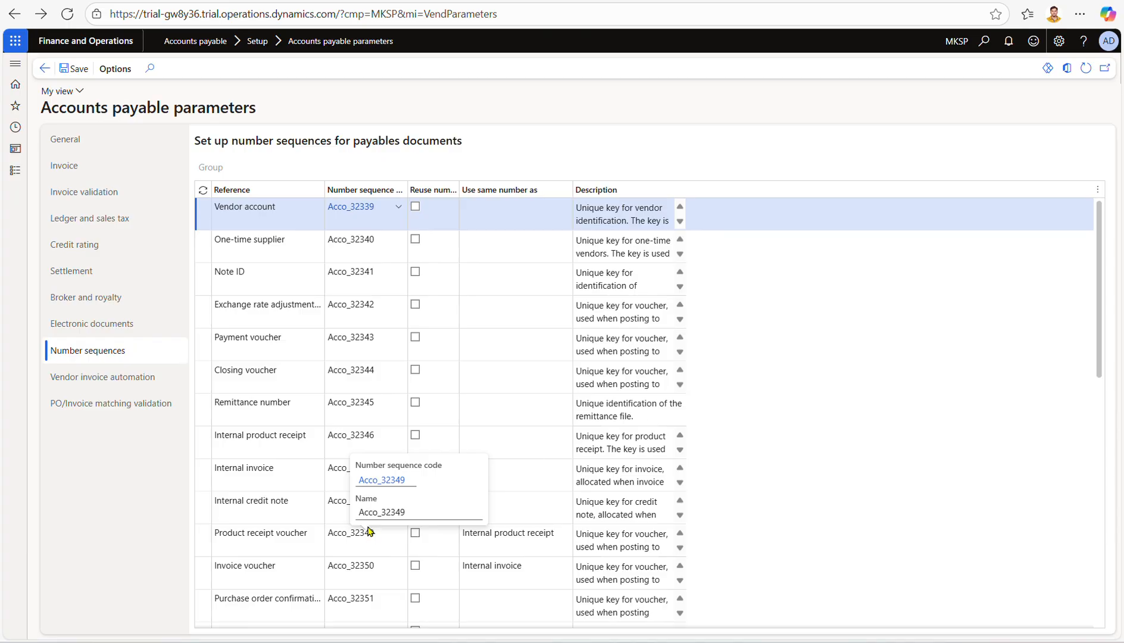